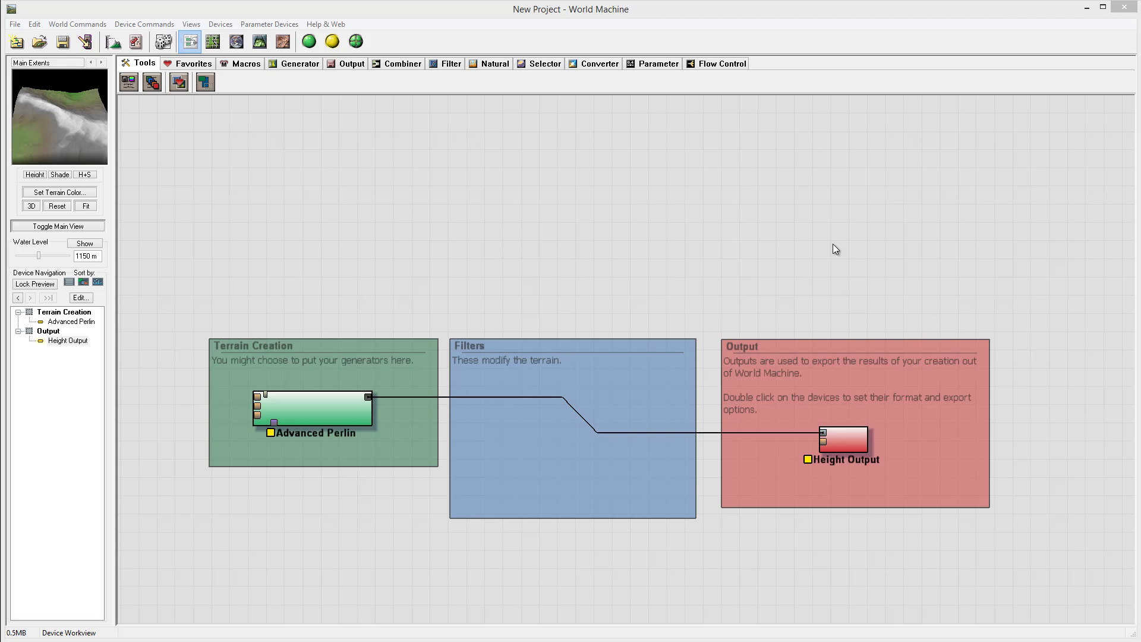
# Step: Place three Color Generator devices stacked on the canvas
pyautogui.moveTo(663, 211); pyautogui.dragTo(657, 251, button='right')
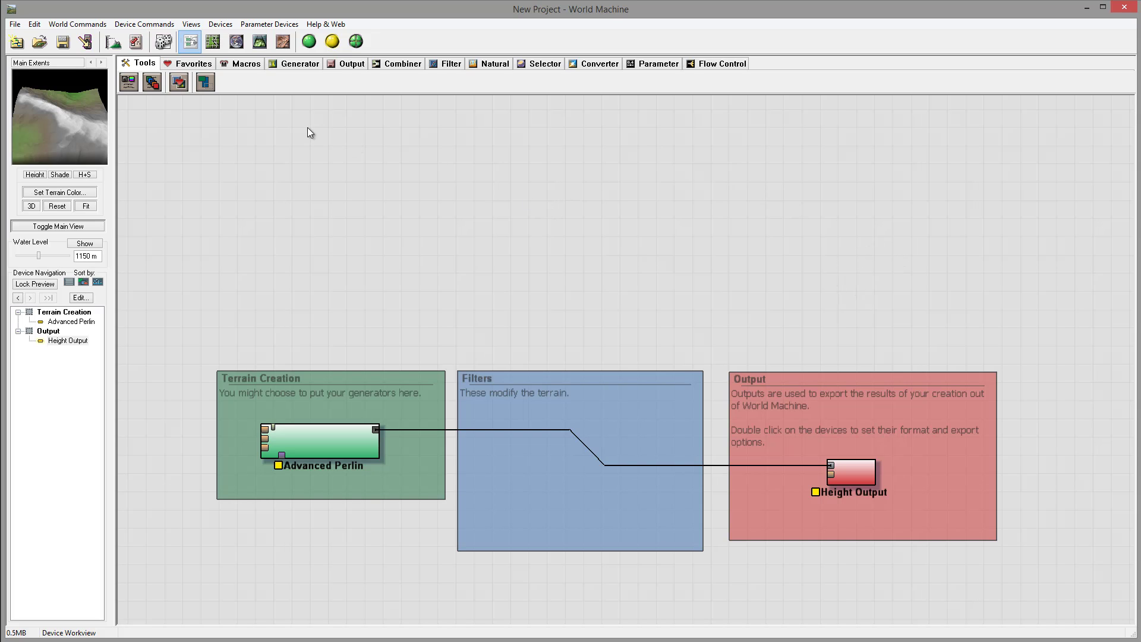
pyautogui.click(298, 65)
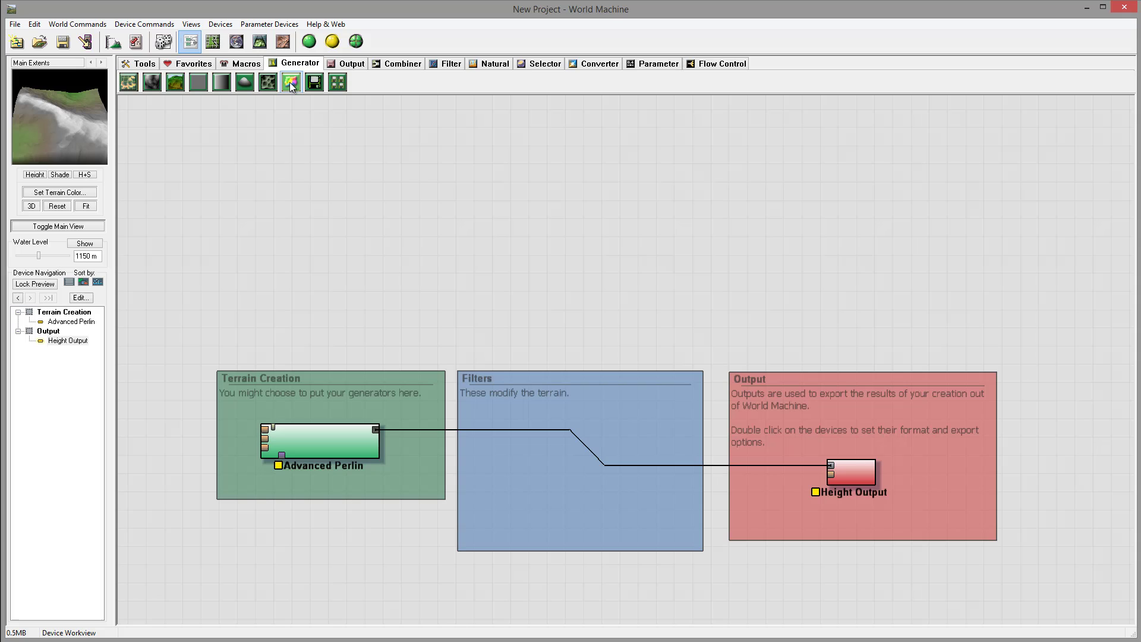
pyautogui.click(290, 82)
pyautogui.click(291, 141)
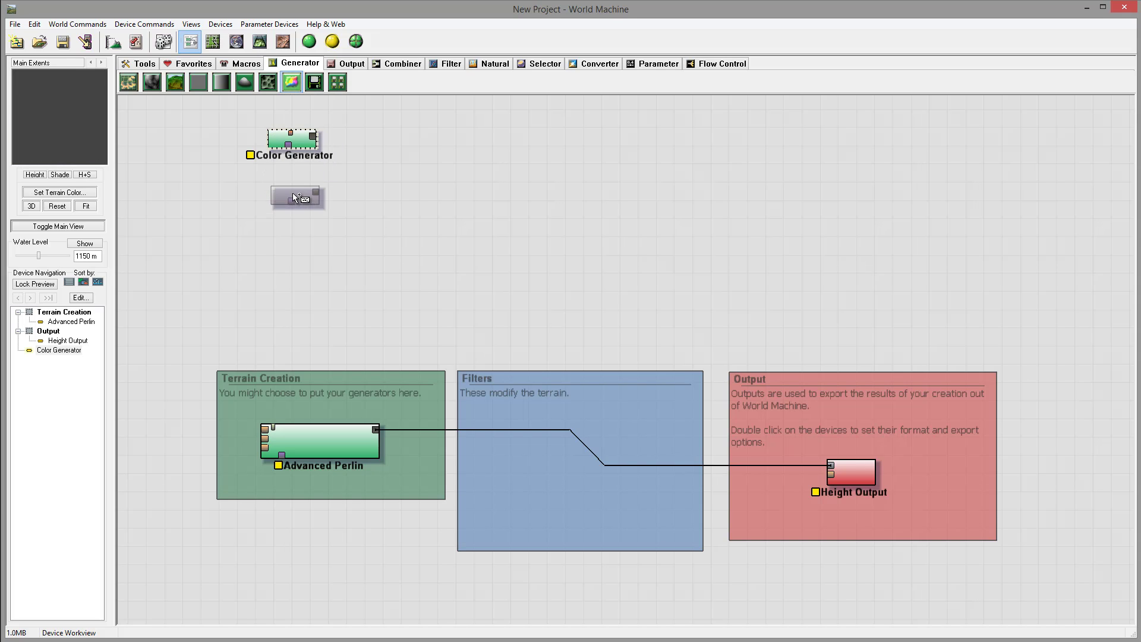
pyautogui.click(292, 192)
pyautogui.click(287, 251)
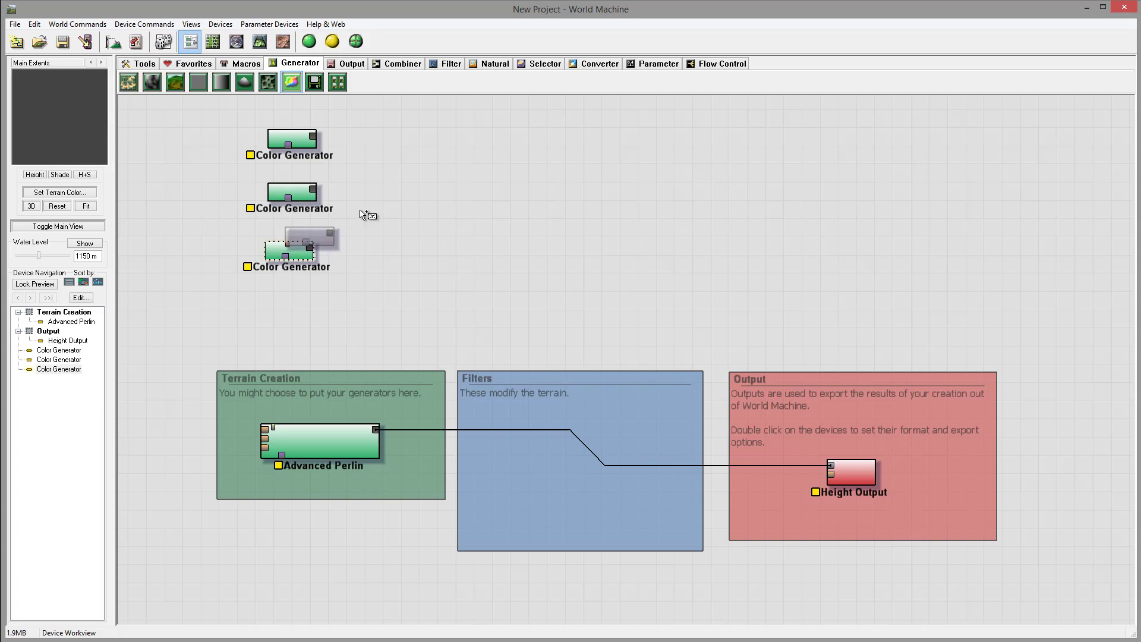
pyautogui.press('Escape')
# Step: Set the top Color Generator's colour to dark brown (RGB 87, 77, 53)
pyautogui.click(304, 144)
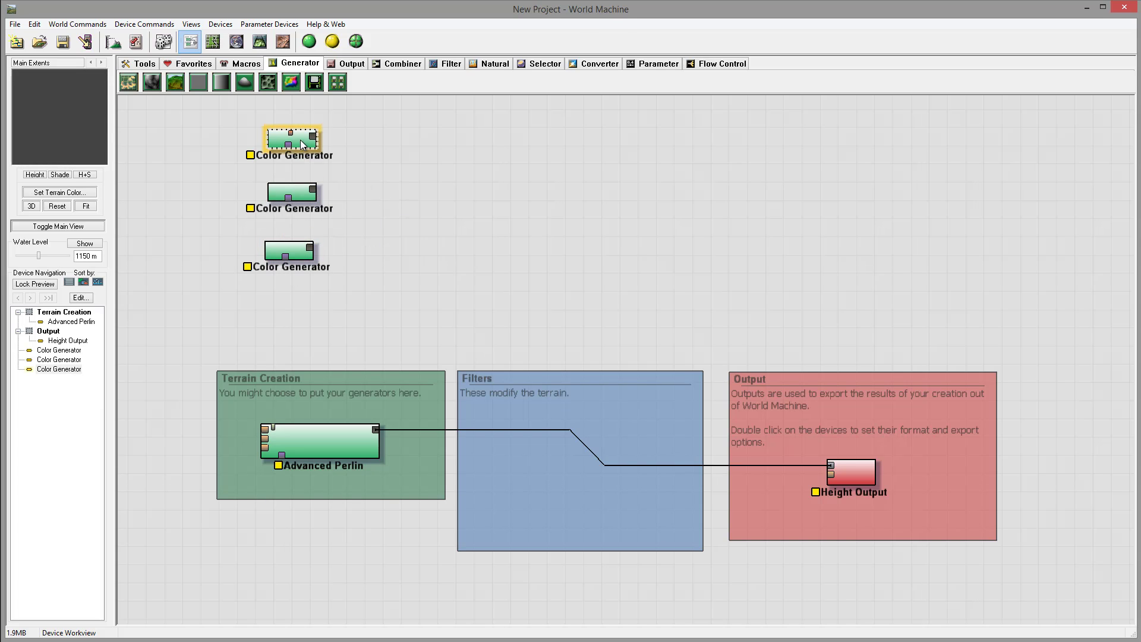
pyautogui.doubleClick(303, 145)
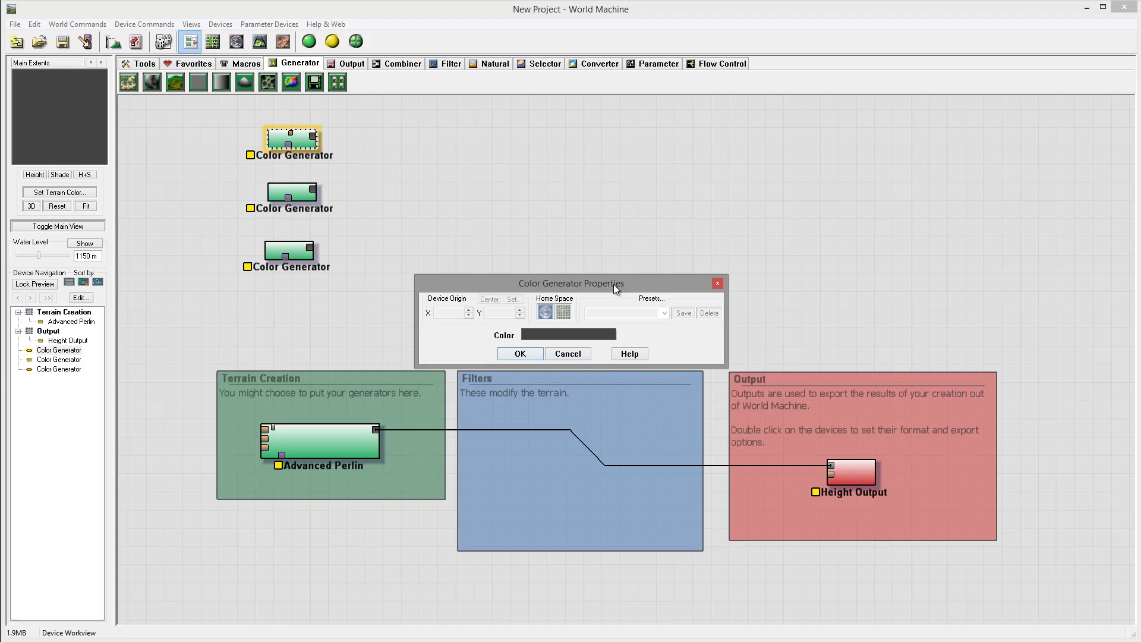
pyautogui.moveTo(614, 288); pyautogui.dragTo(615, 216)
pyautogui.click(570, 262)
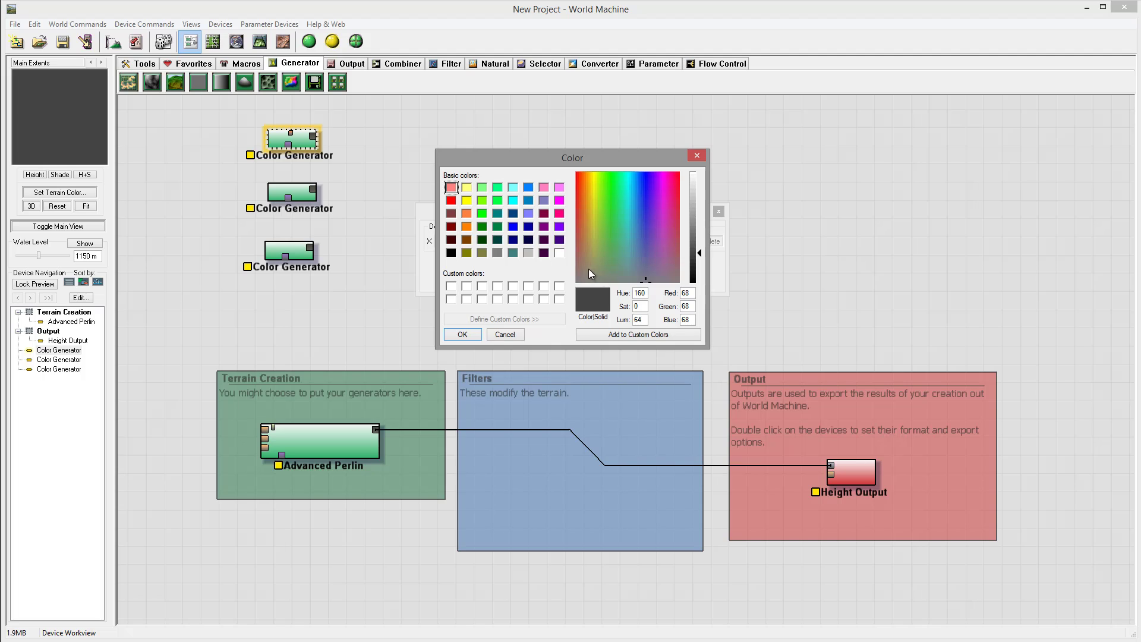
pyautogui.moveTo(588, 269); pyautogui.dragTo(588, 256)
pyautogui.click(462, 334)
pyautogui.click(517, 282)
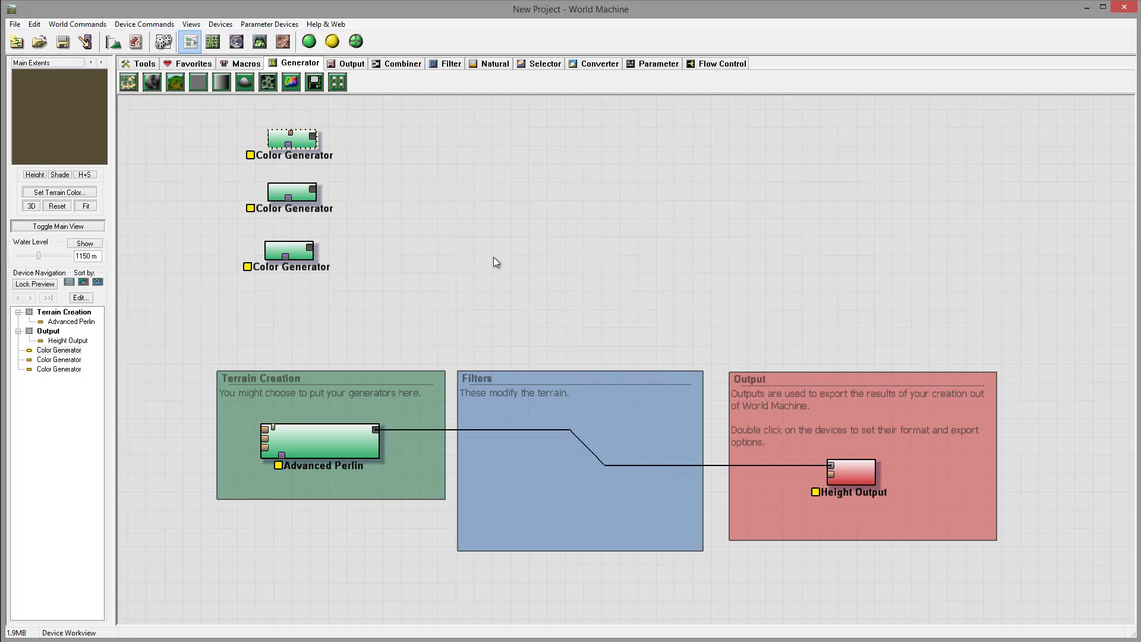
# Step: Set the second Color Generator's colour to a slightly brightened olive green
pyautogui.press('Tab')
pyautogui.press('Return')
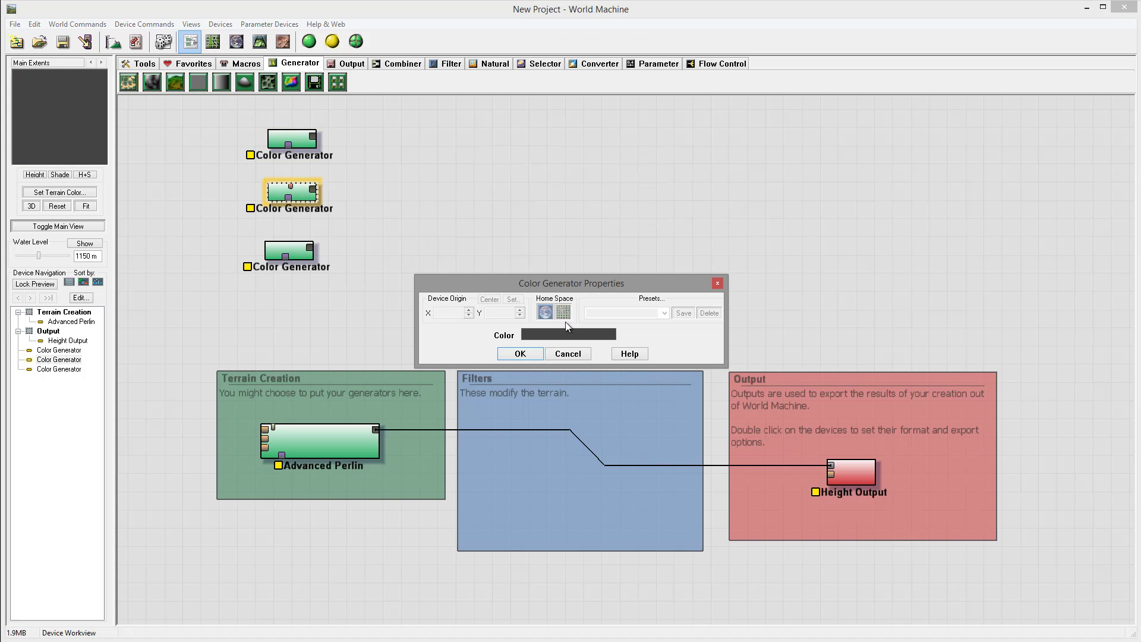
pyautogui.click(563, 330)
pyautogui.click(598, 330)
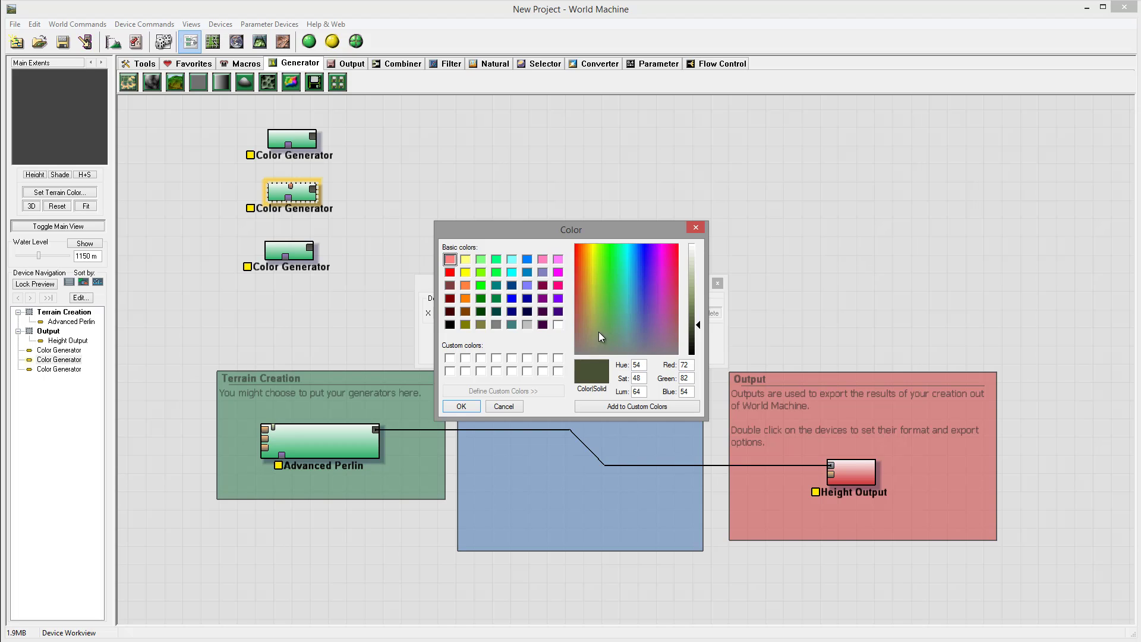
pyautogui.click(697, 320)
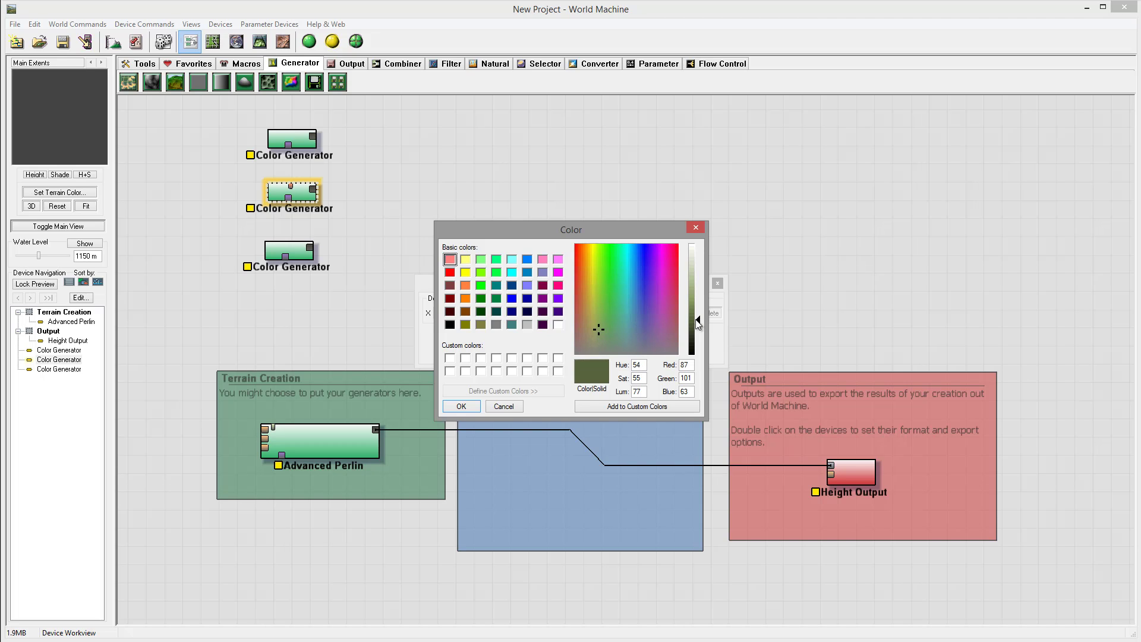
pyautogui.click(462, 406)
pyautogui.click(520, 353)
# Step: Set the third Color Generator to light olive grey (RGB 137, 136, 124) and nudge the lower two generators right
pyautogui.click(282, 245)
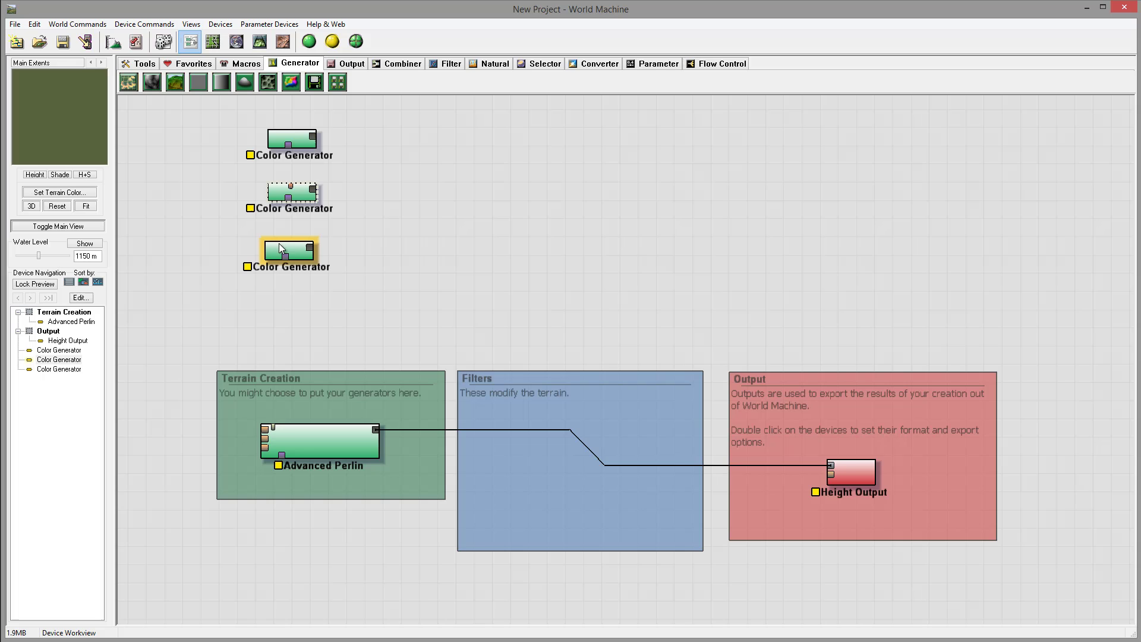
pyautogui.doubleClick(282, 244)
pyautogui.click(562, 336)
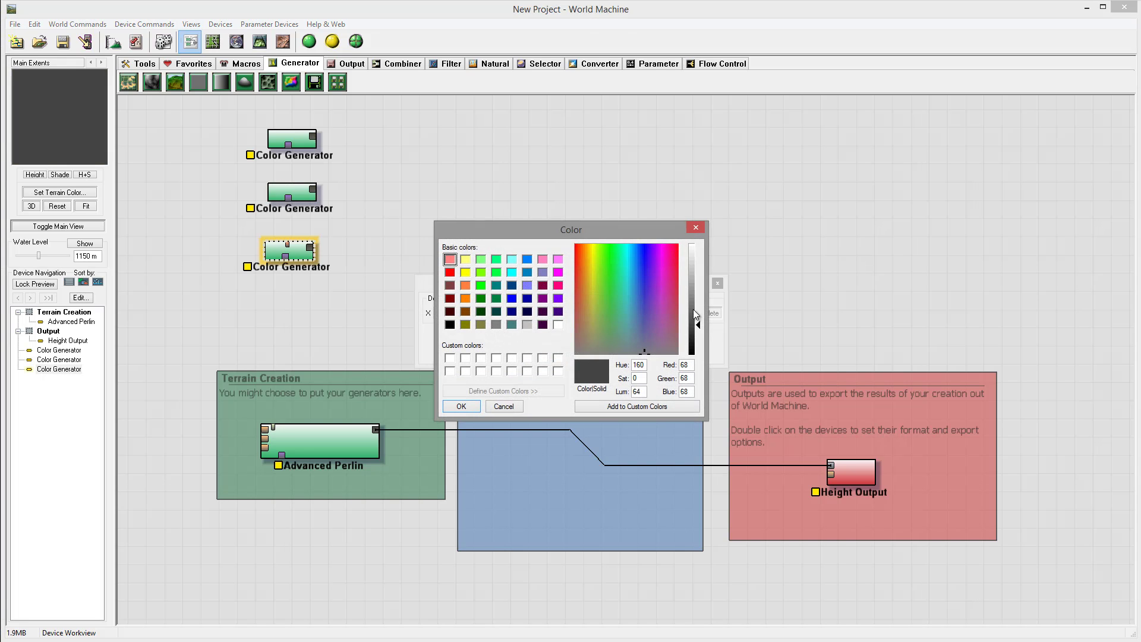
pyautogui.moveTo(693, 327); pyautogui.dragTo(693, 301)
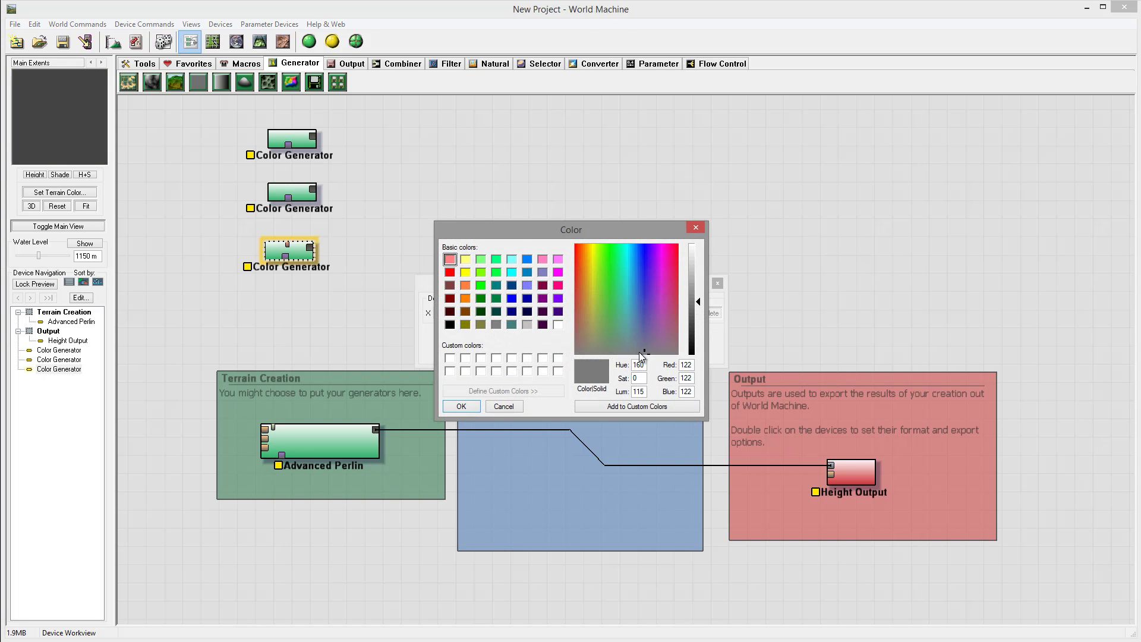
pyautogui.click(591, 348)
pyautogui.moveTo(697, 302); pyautogui.dragTo(697, 298)
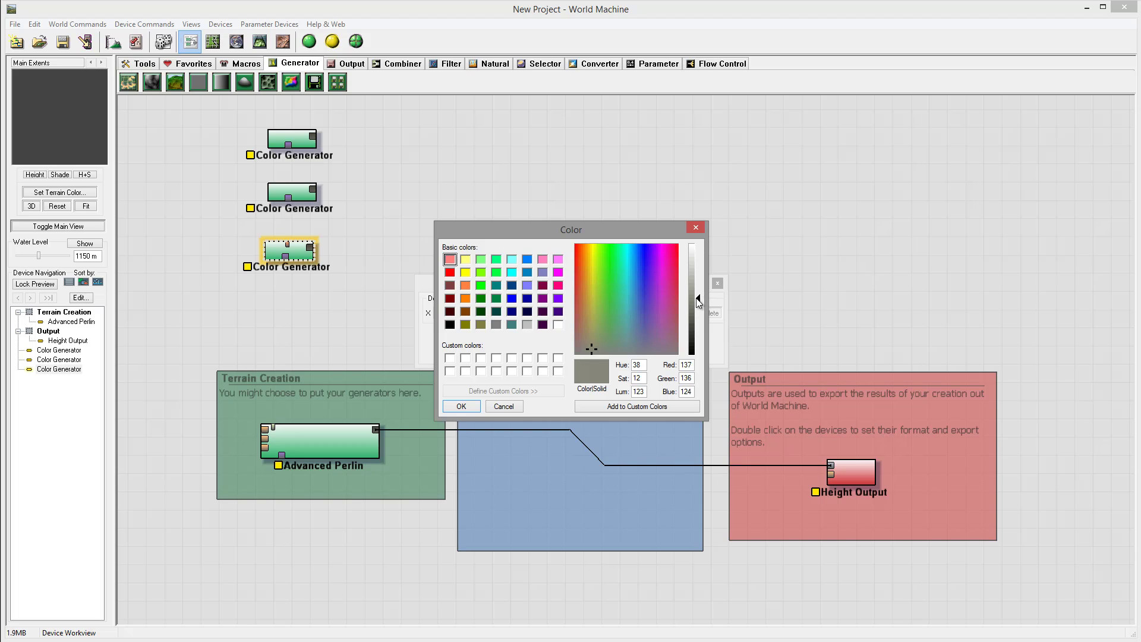
pyautogui.click(463, 408)
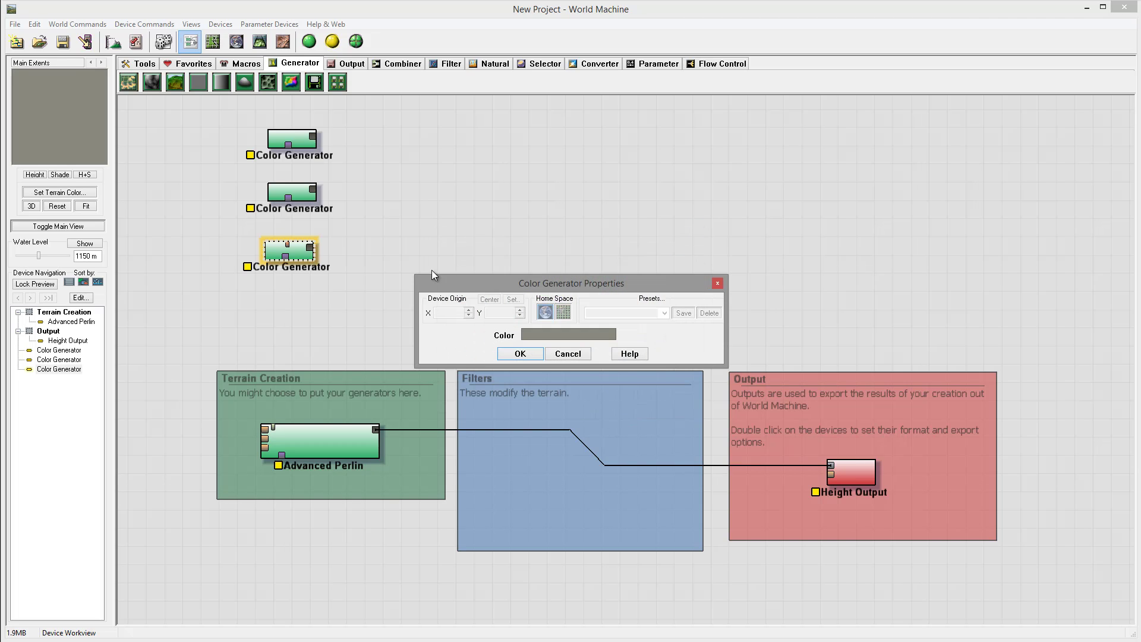
pyautogui.click(518, 351)
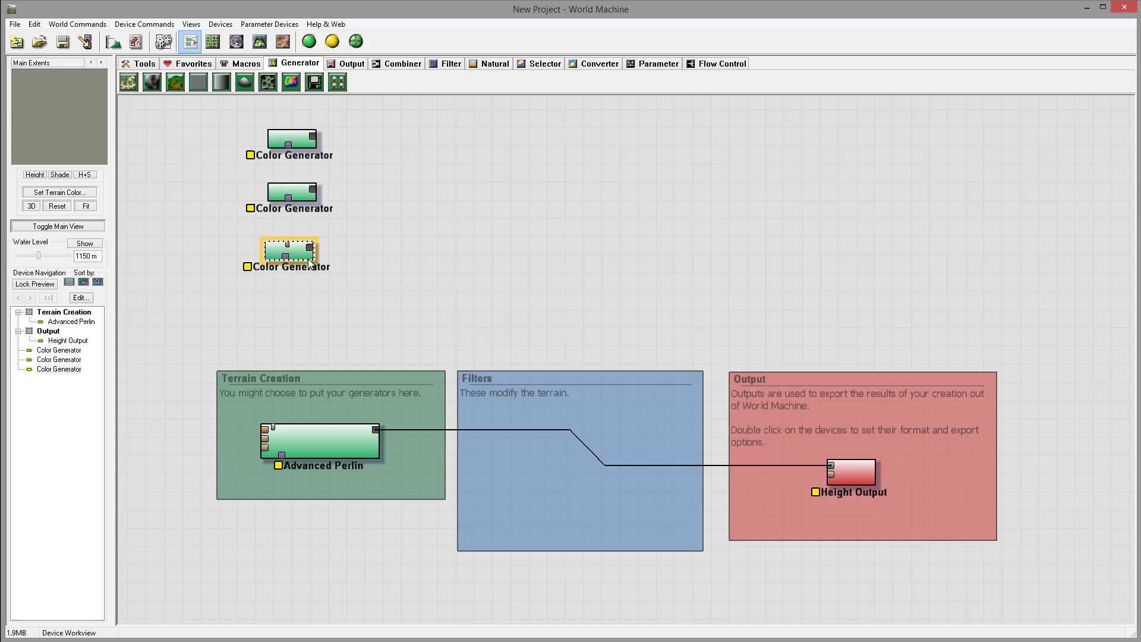
pyautogui.moveTo(300, 260); pyautogui.dragTo(311, 264)
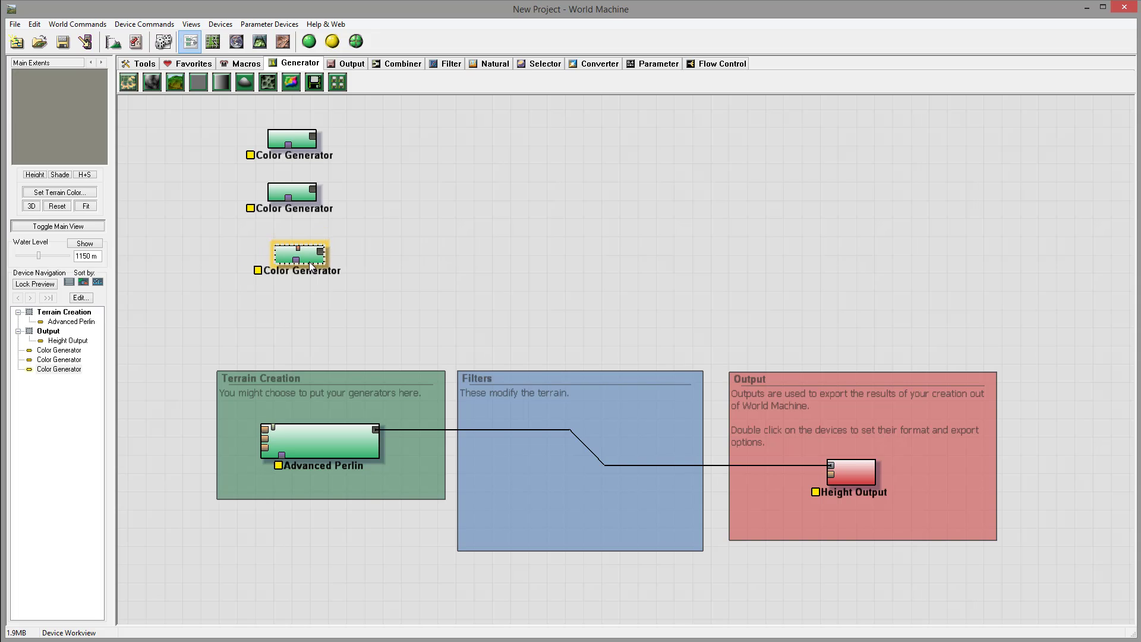
pyautogui.moveTo(291, 193); pyautogui.dragTo(303, 195)
# Step: Place two Perlin Noise devices left of the generators and wire the upper one into the middle Color Generator
pyautogui.click(300, 138)
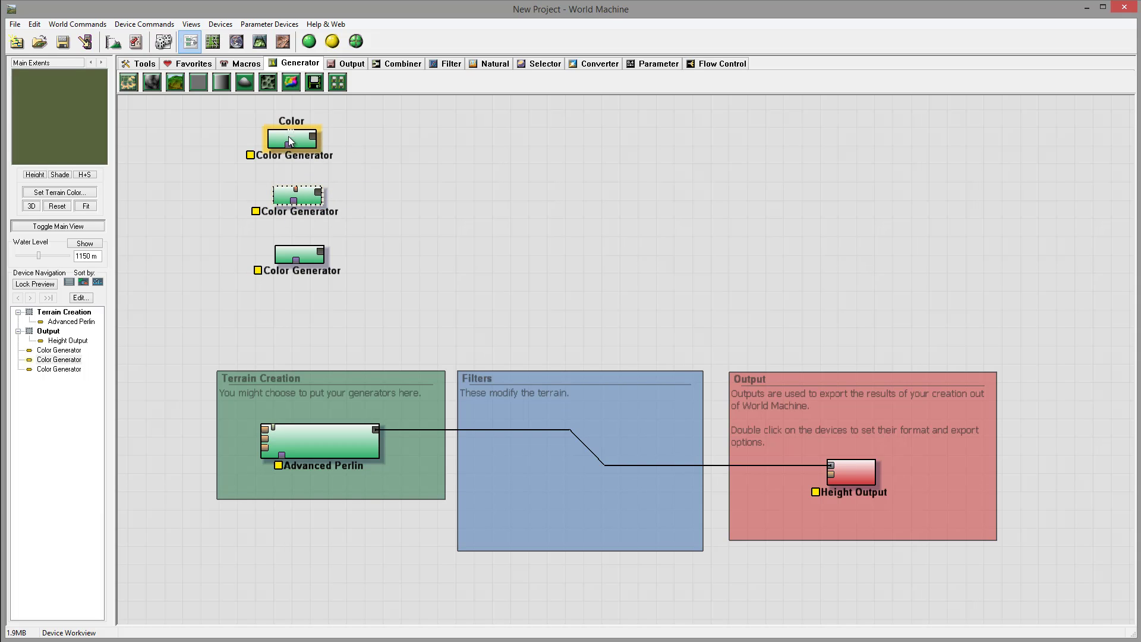
pyautogui.click(299, 254)
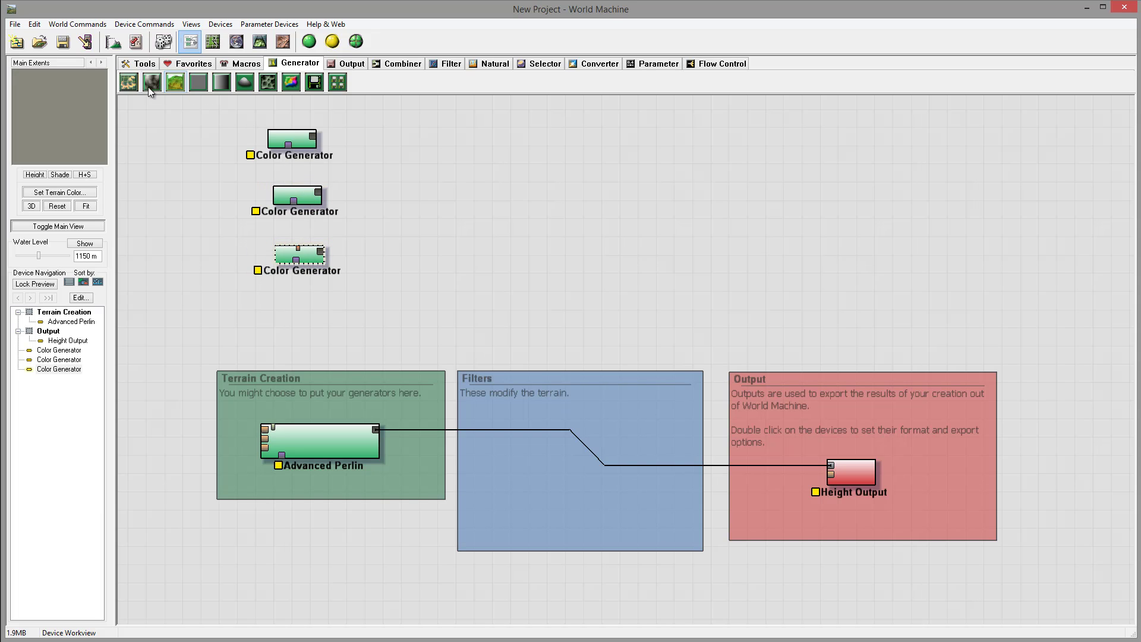
pyautogui.moveTo(145, 82); pyautogui.dragTo(183, 188)
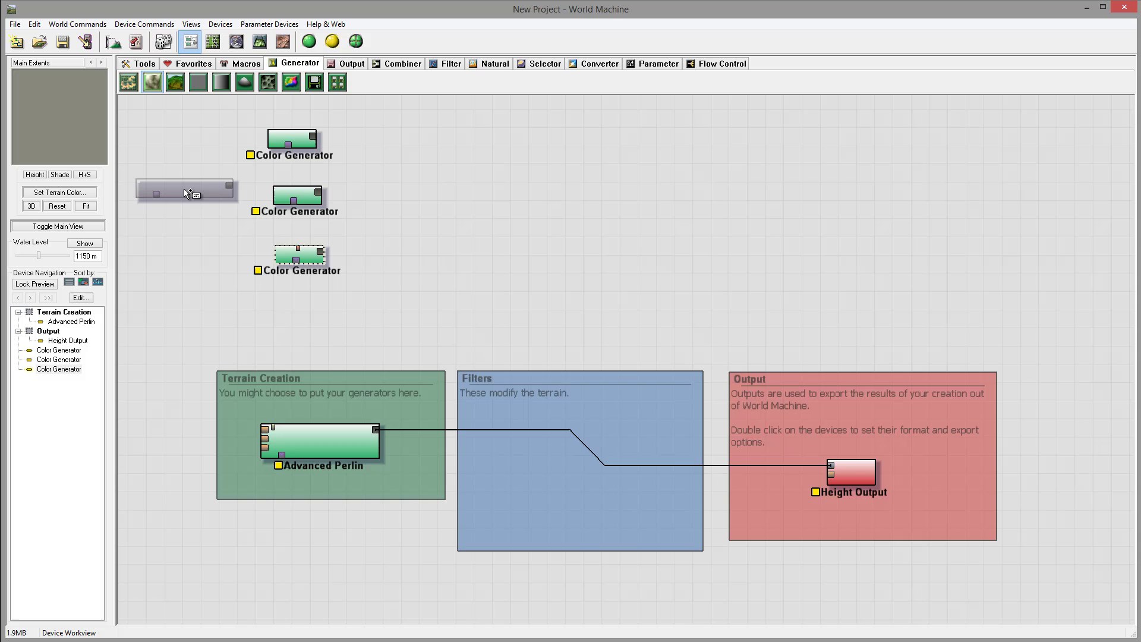
pyautogui.keyDown('shift'); pyautogui.click(184, 188); pyautogui.keyUp('shift')
pyautogui.click(182, 256)
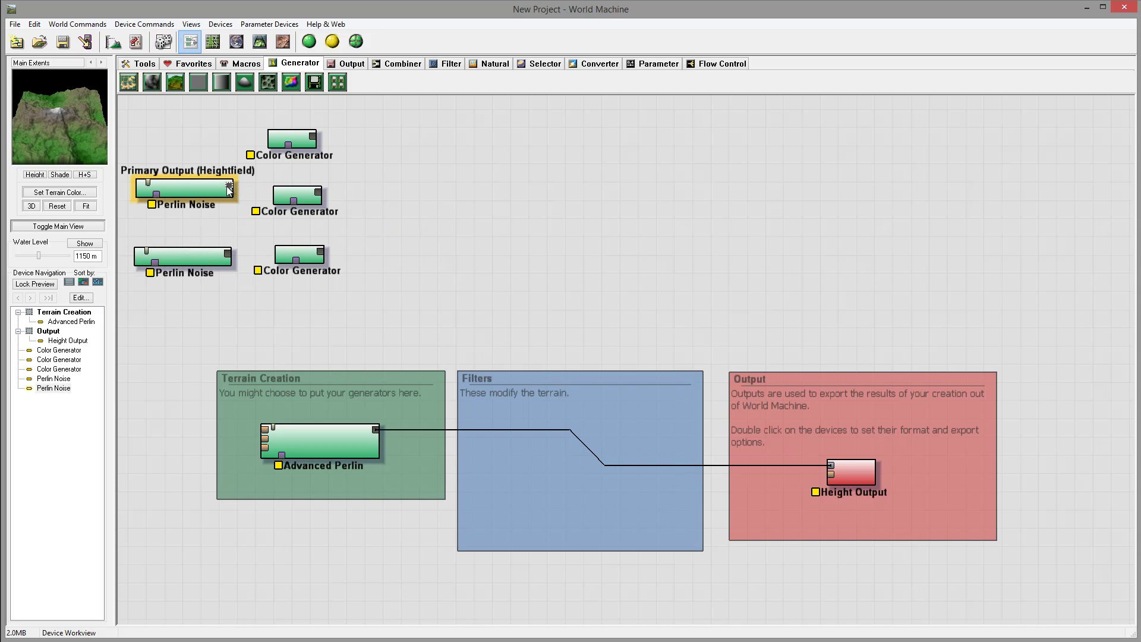
pyautogui.moveTo(230, 189); pyautogui.dragTo(294, 204)
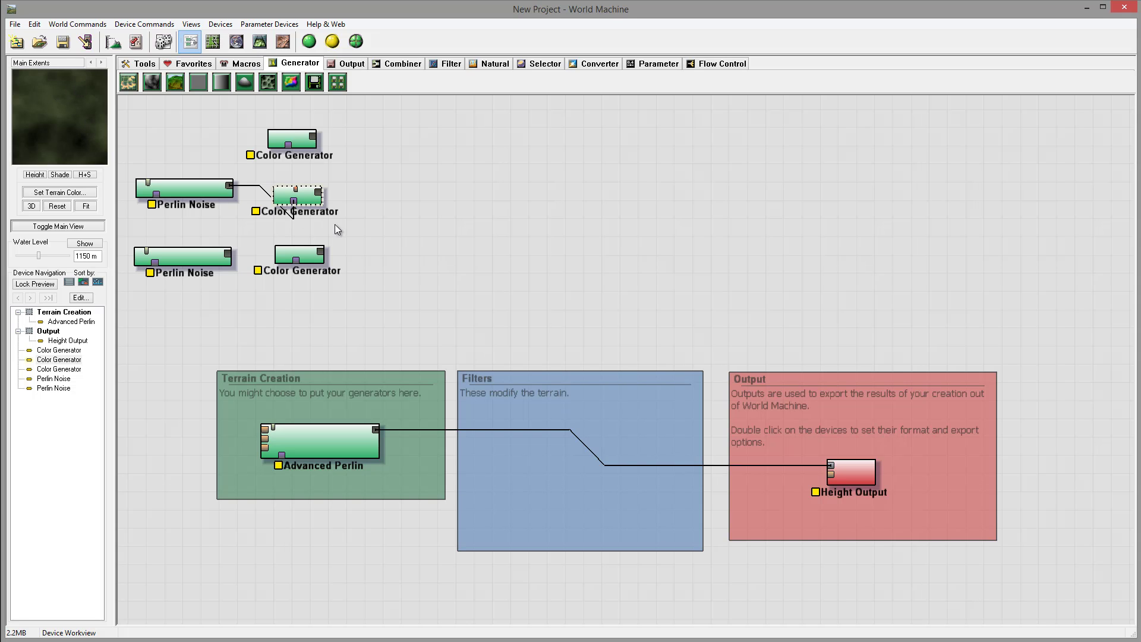
# Step: Lock the preview on the middle Color Generator and shrink the upper Perlin Noise feature size to 0.60km
pyautogui.rightClick(309, 197)
pyautogui.click(391, 219)
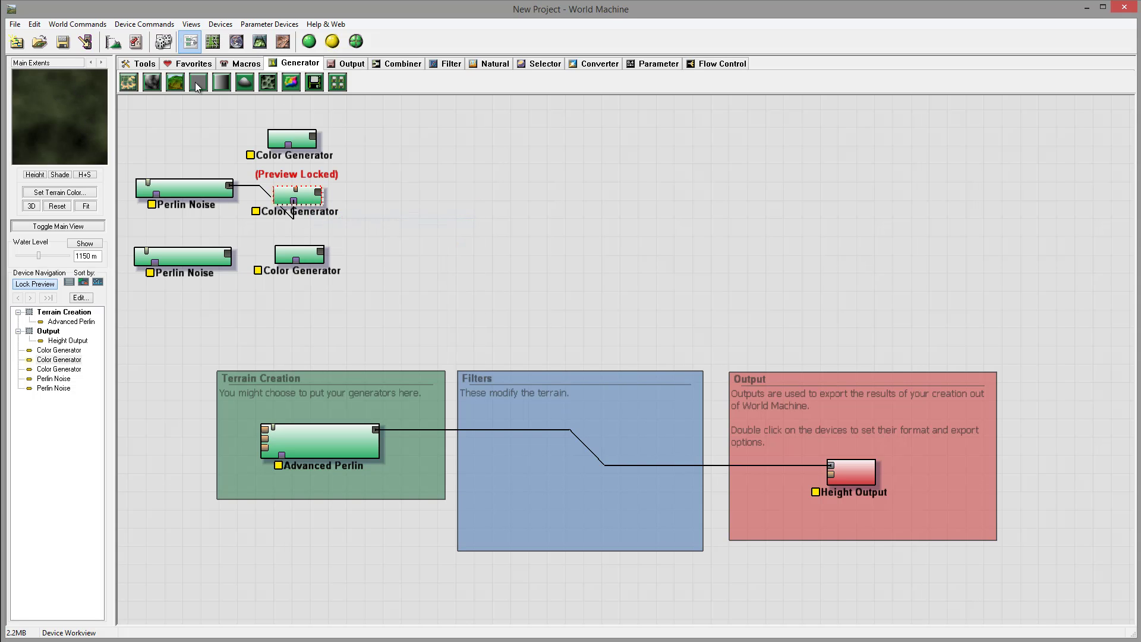
pyautogui.doubleClick(219, 194)
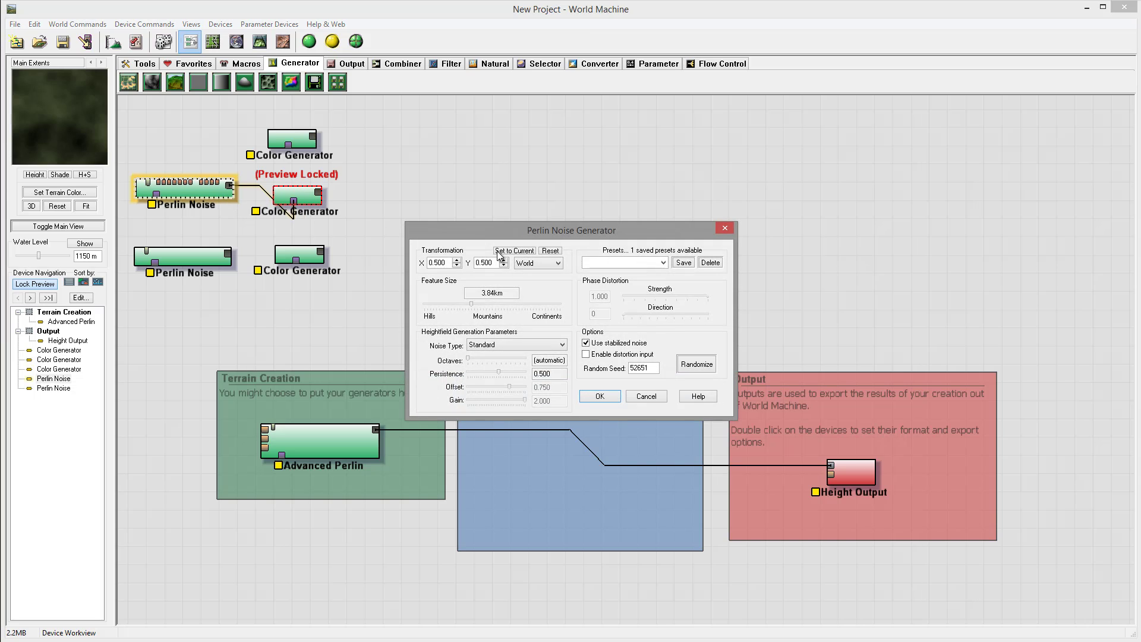
pyautogui.moveTo(472, 304); pyautogui.dragTo(416, 302)
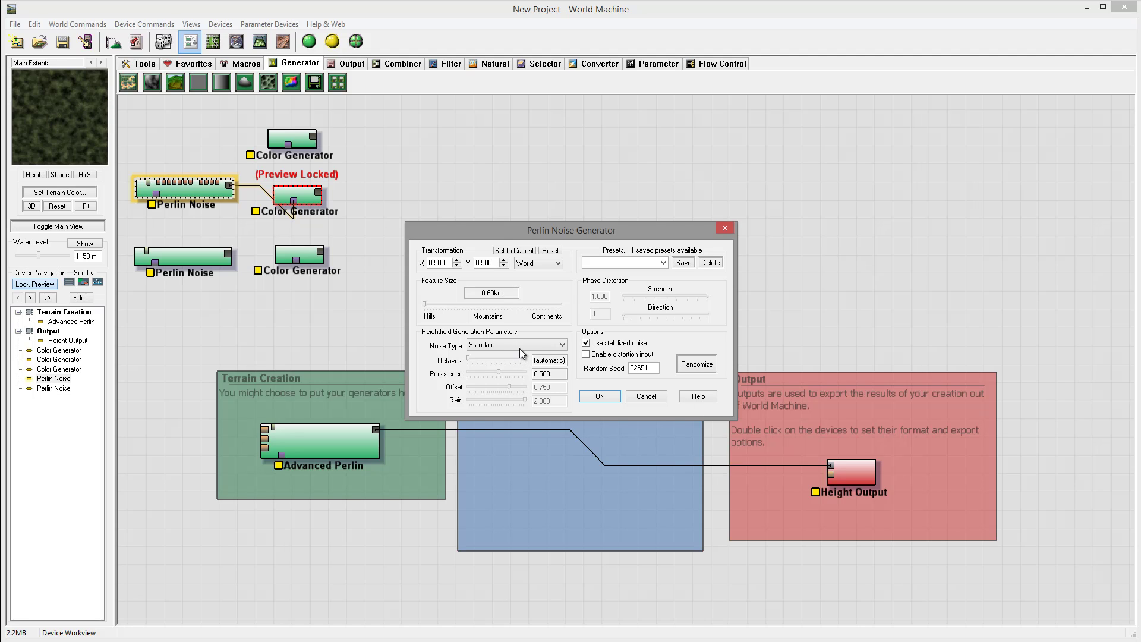
# Step: Try Ridged and Multifractal noise types, keep Standard, and raise persistence to 0.875
pyautogui.click(483, 346)
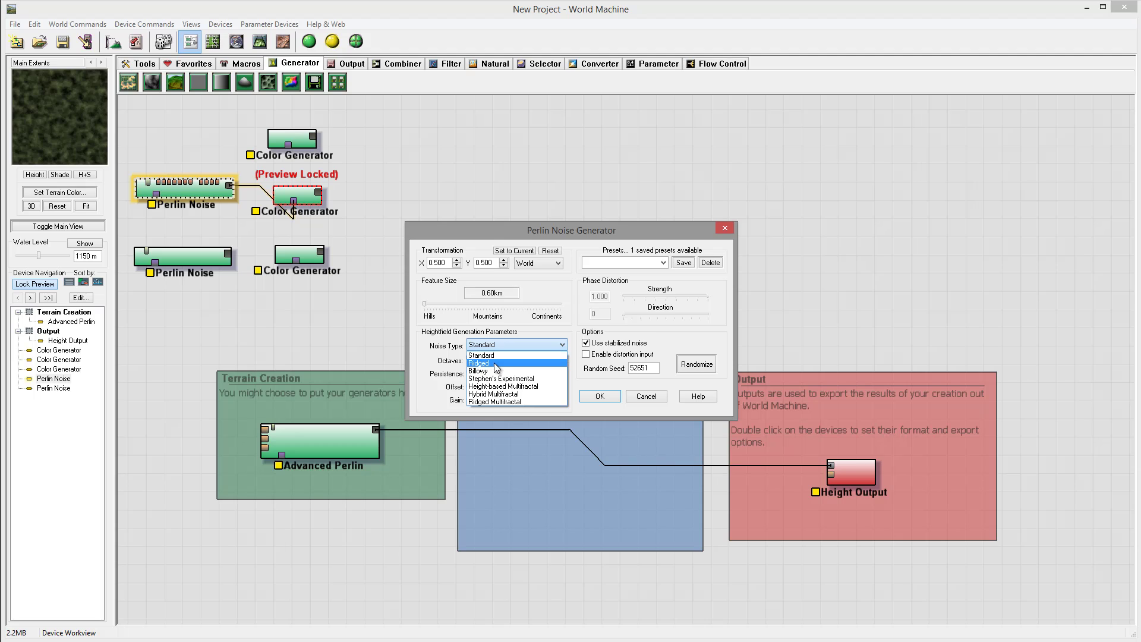
pyautogui.click(494, 362)
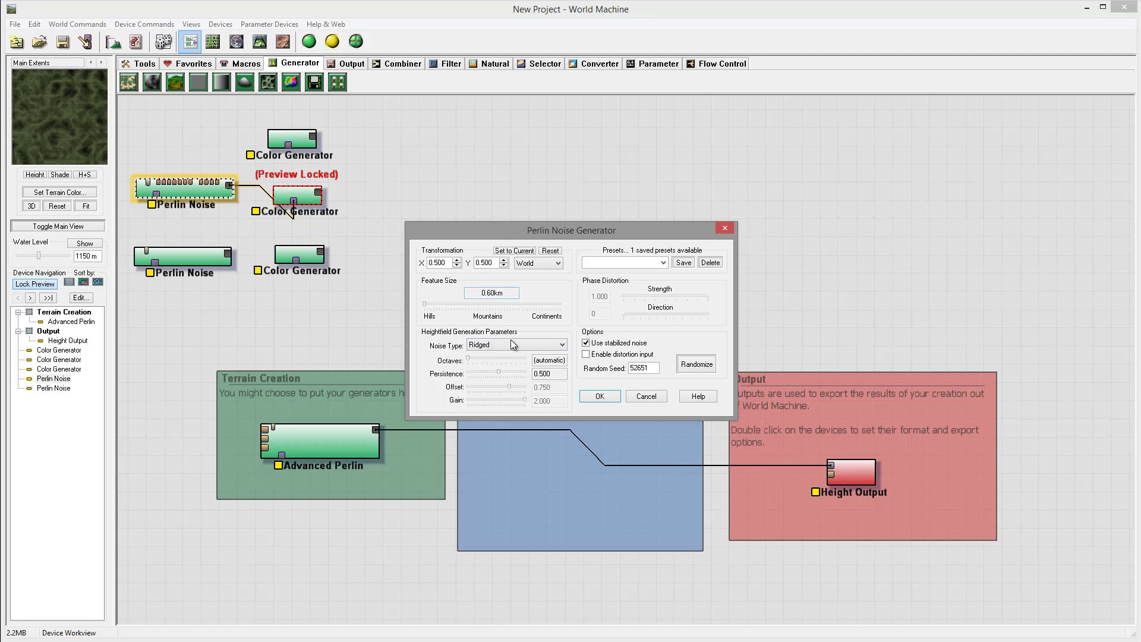
pyautogui.click(501, 345)
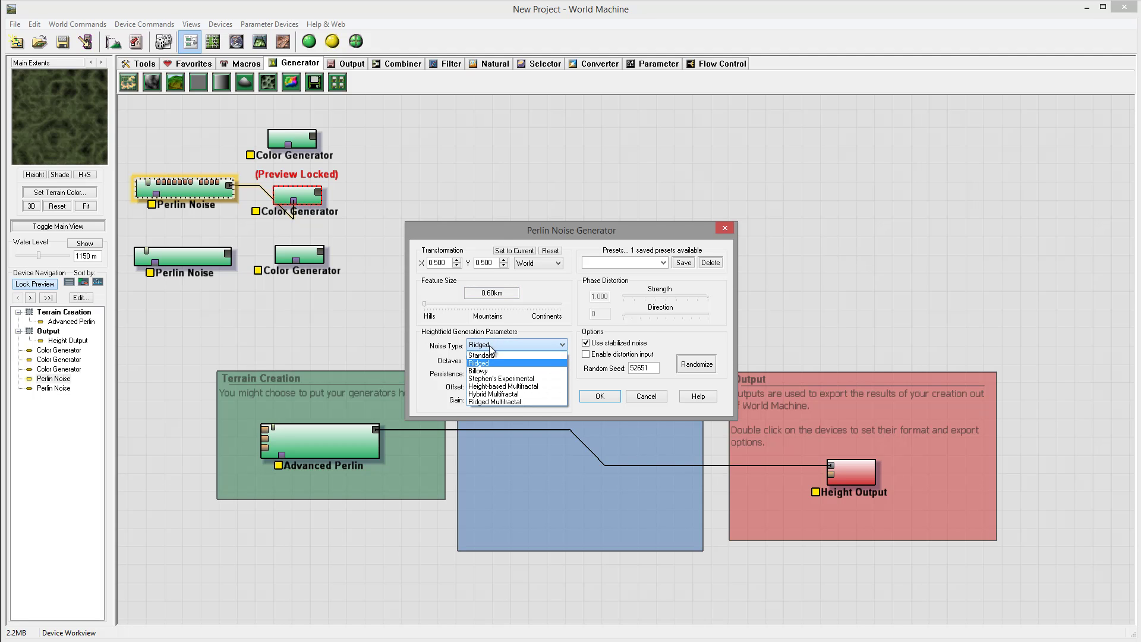
pyautogui.click(512, 386)
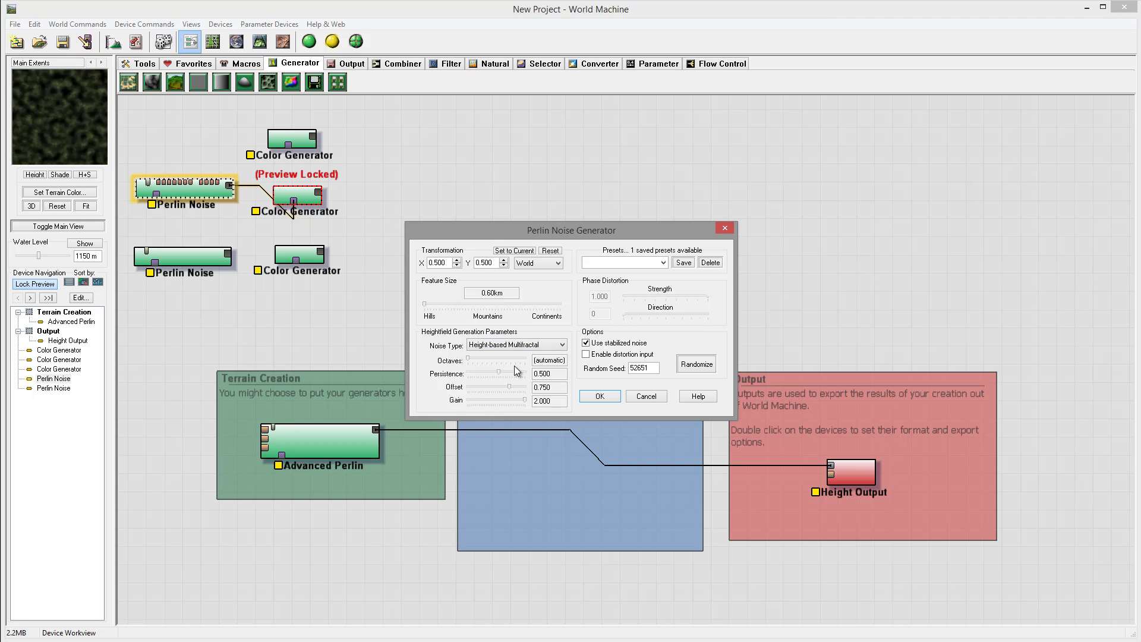
pyautogui.click(517, 345)
pyautogui.click(499, 394)
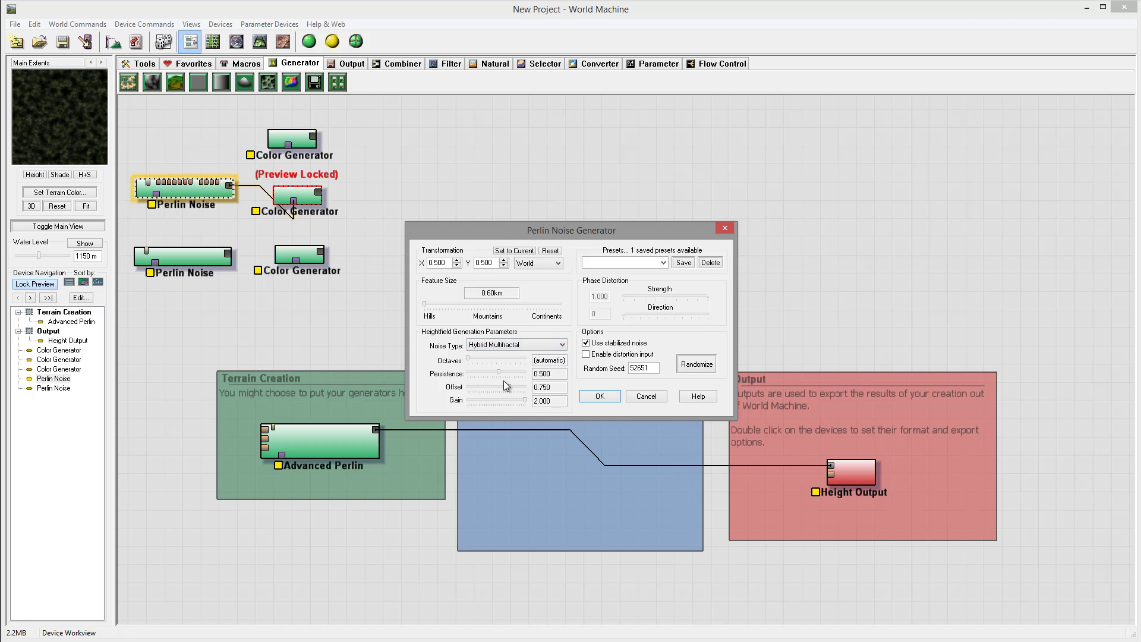
pyautogui.click(517, 347)
pyautogui.click(505, 355)
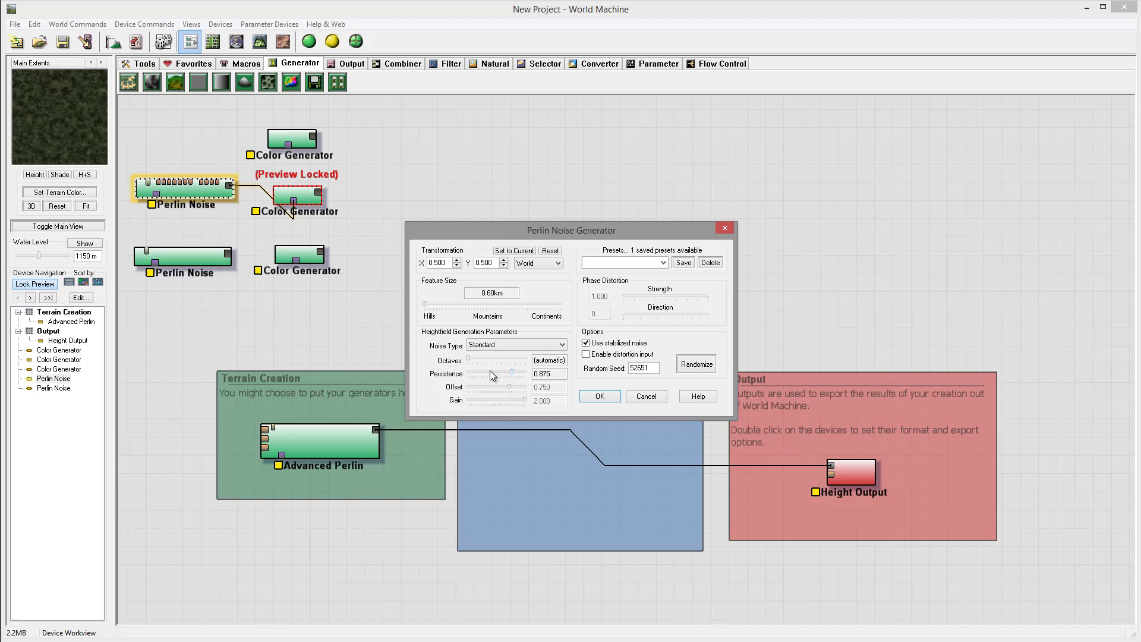
pyautogui.moveTo(504, 373); pyautogui.dragTo(588, 382)
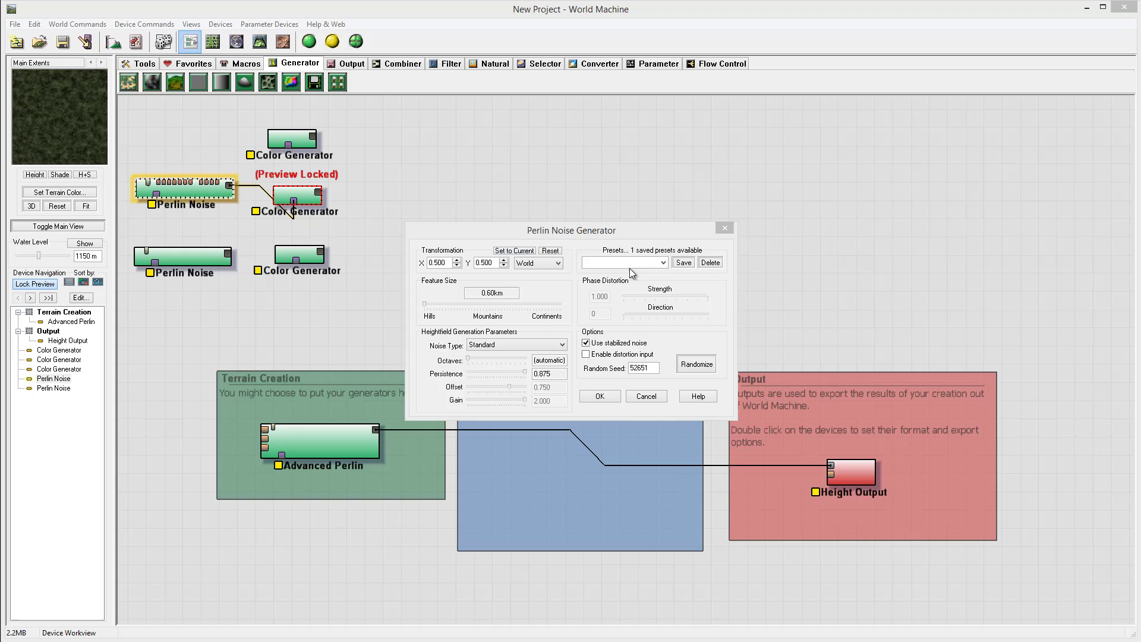
pyautogui.click(604, 396)
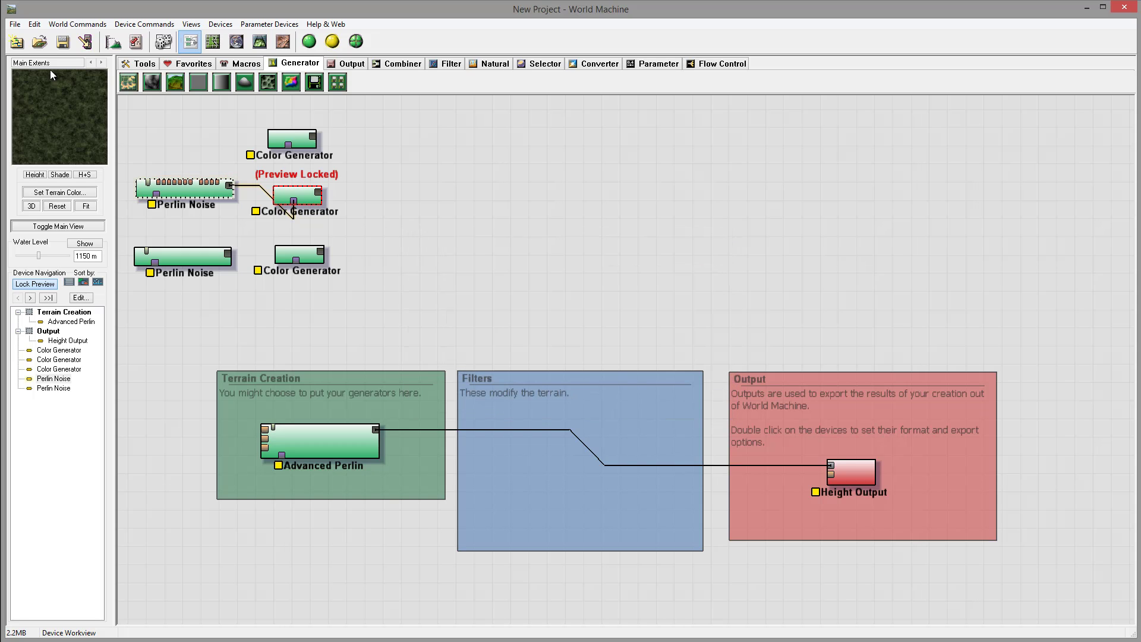
# Step: Move the preview lock to the lower Color Generator and wire the lower Perlin Noise into its mask input
pyautogui.rightClick(292, 192)
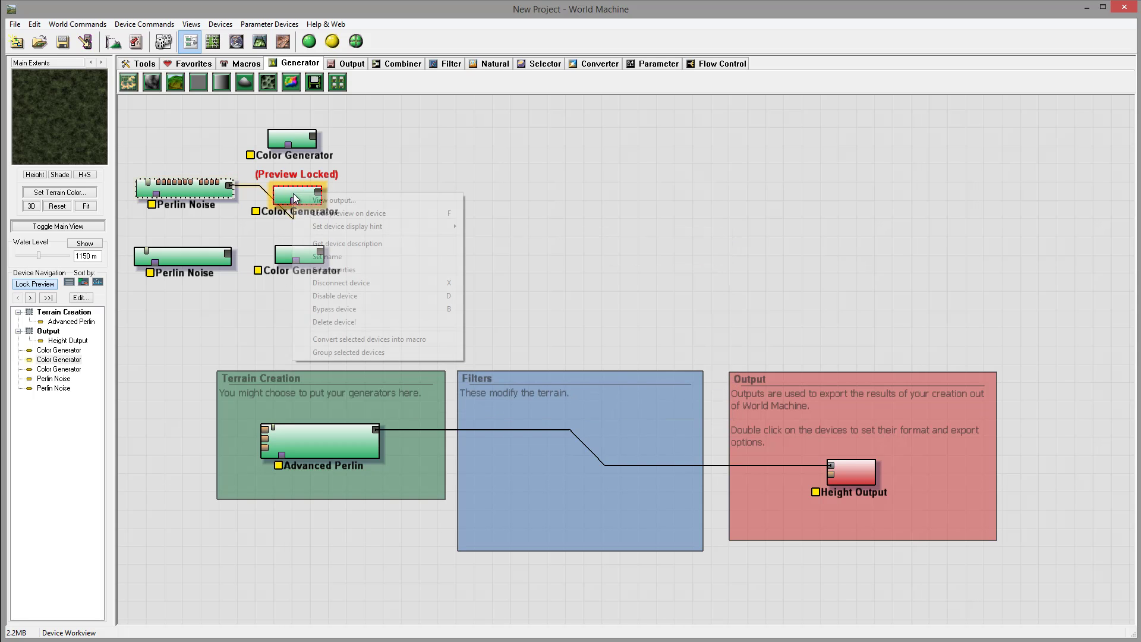
pyautogui.click(343, 212)
pyautogui.click(321, 249)
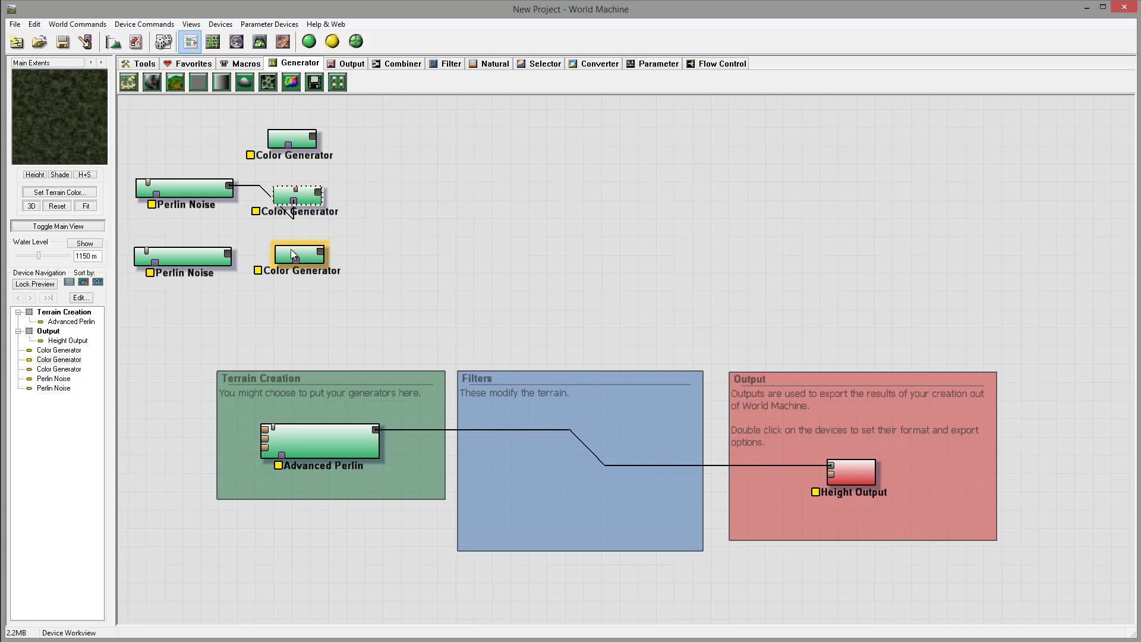
pyautogui.rightClick(322, 250)
pyautogui.click(346, 268)
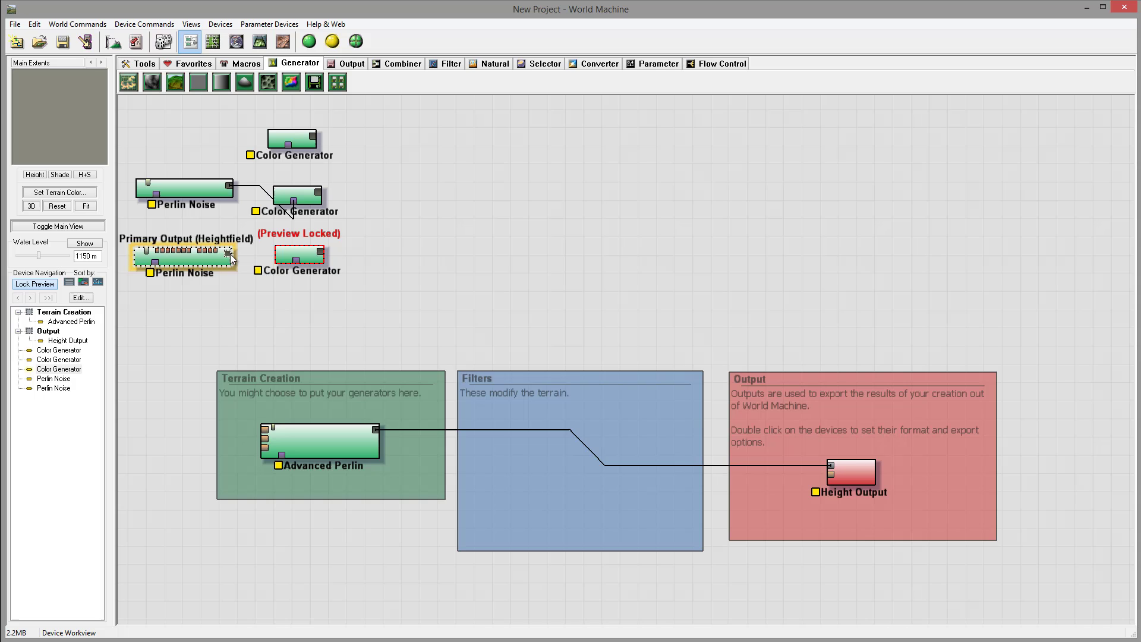
pyautogui.moveTo(228, 254); pyautogui.dragTo(297, 264)
# Step: Set the lower Perlin Noise to Billowy with 0.60km feature size and 0.875 persistence
pyautogui.doubleClick(185, 261)
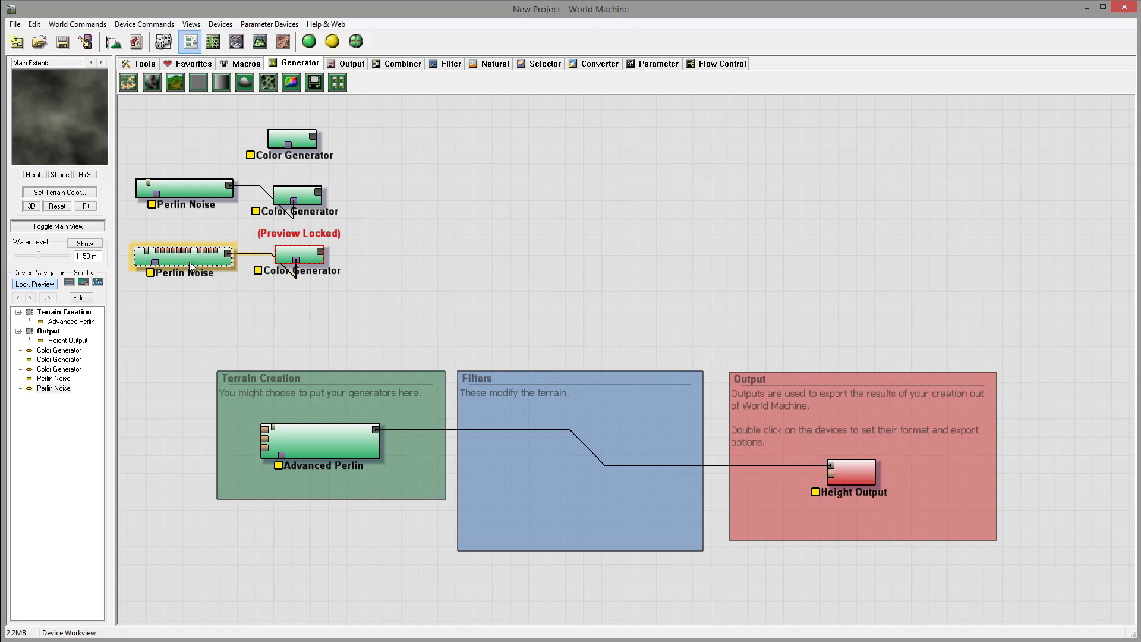
pyautogui.click(513, 345)
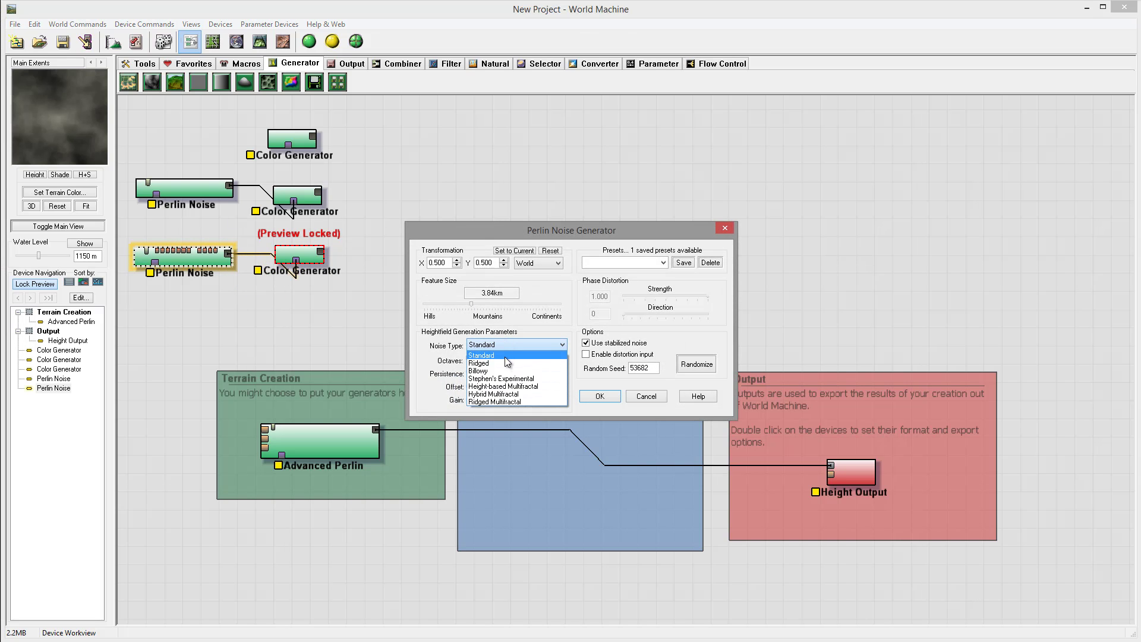
pyautogui.click(504, 371)
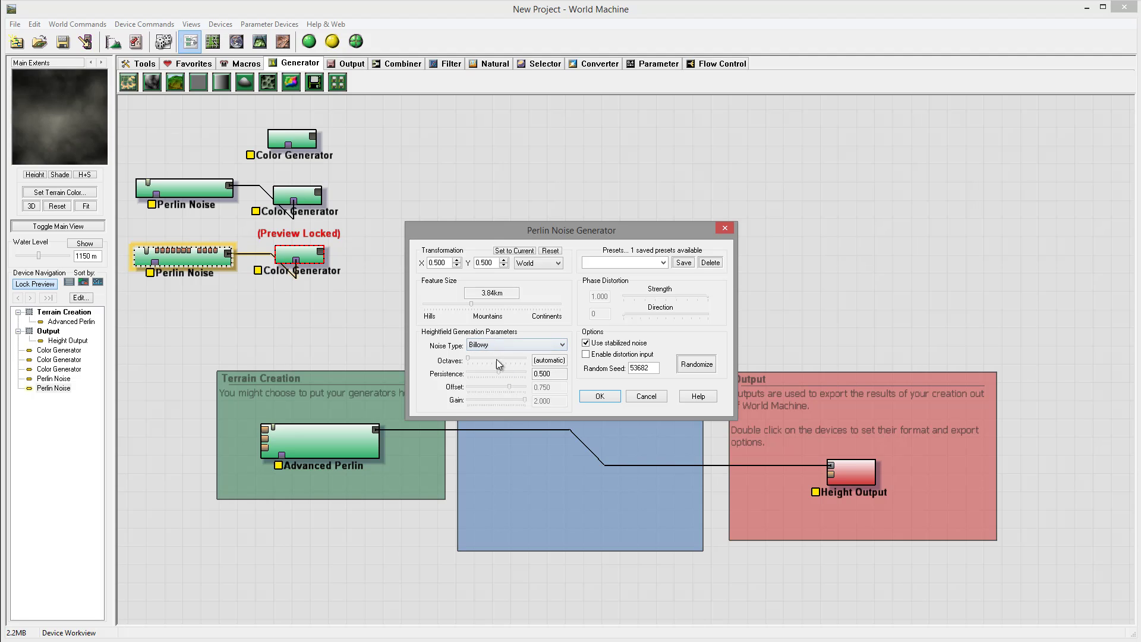
pyautogui.moveTo(458, 302); pyautogui.dragTo(411, 299)
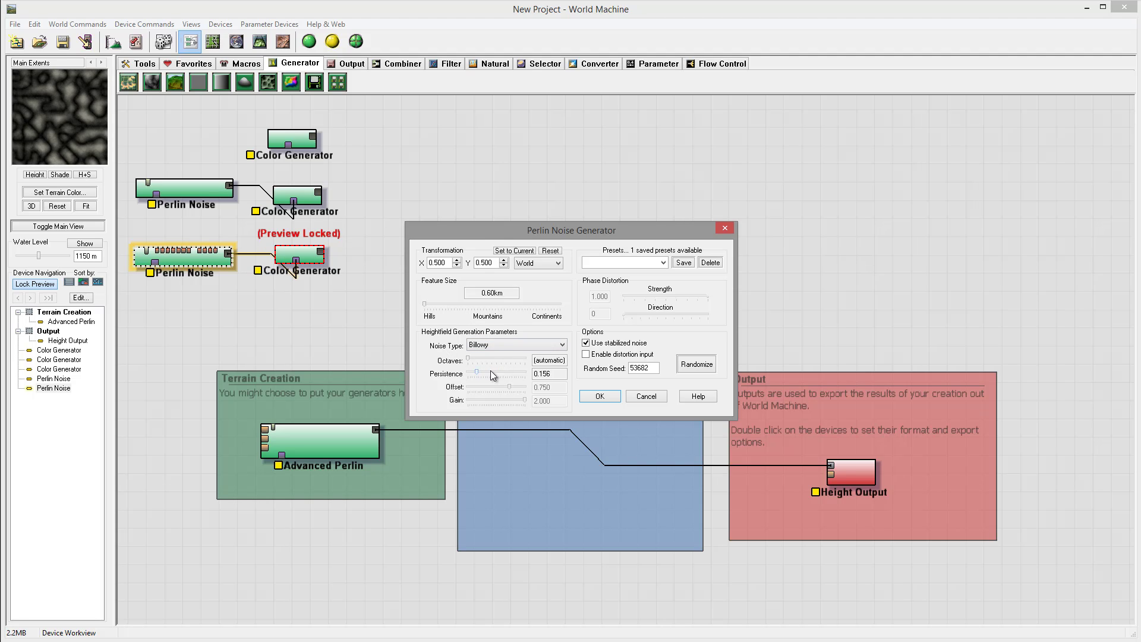
pyautogui.moveTo(498, 372); pyautogui.dragTo(524, 372)
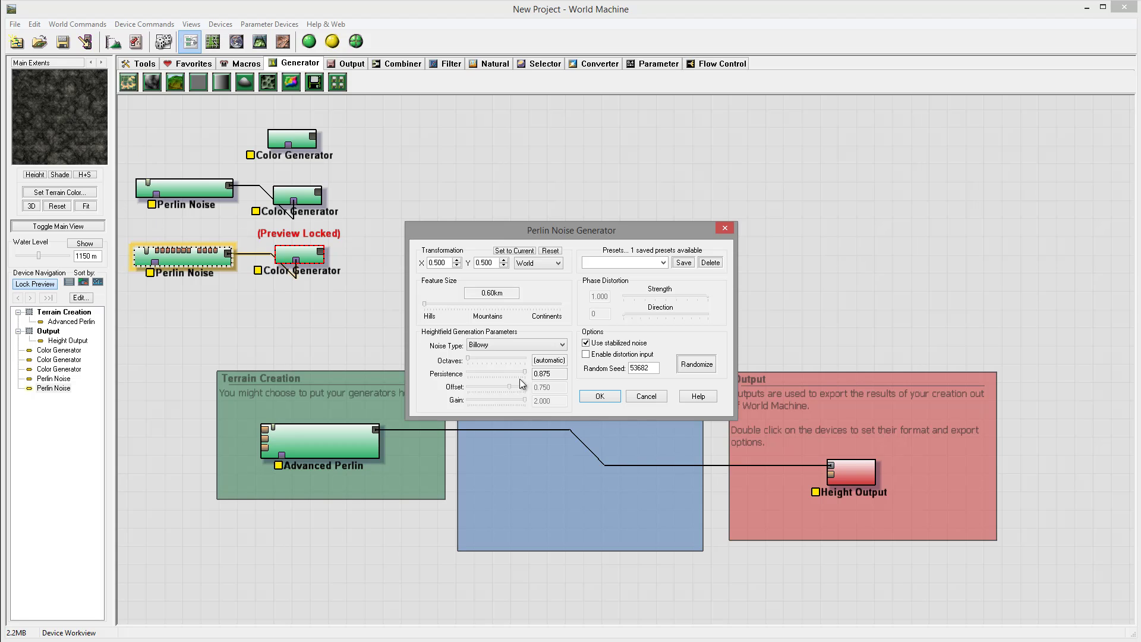
pyautogui.click(600, 397)
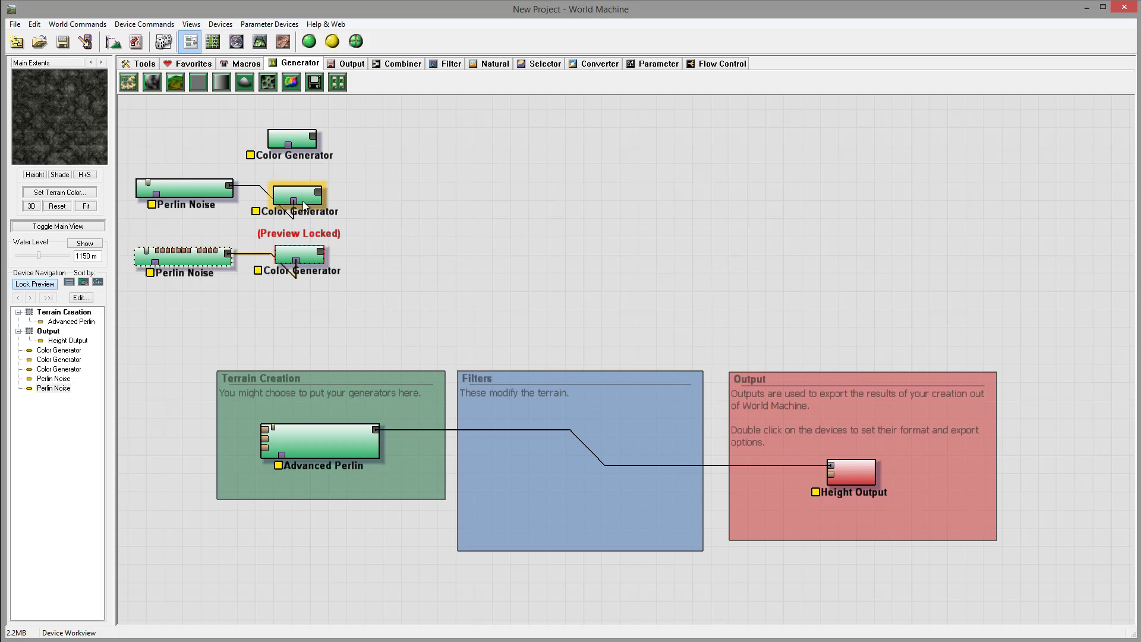
# Step: Release the preview lock on the lower Color Generator
pyautogui.click(309, 256)
pyautogui.rightClick(307, 253)
pyautogui.click(363, 270)
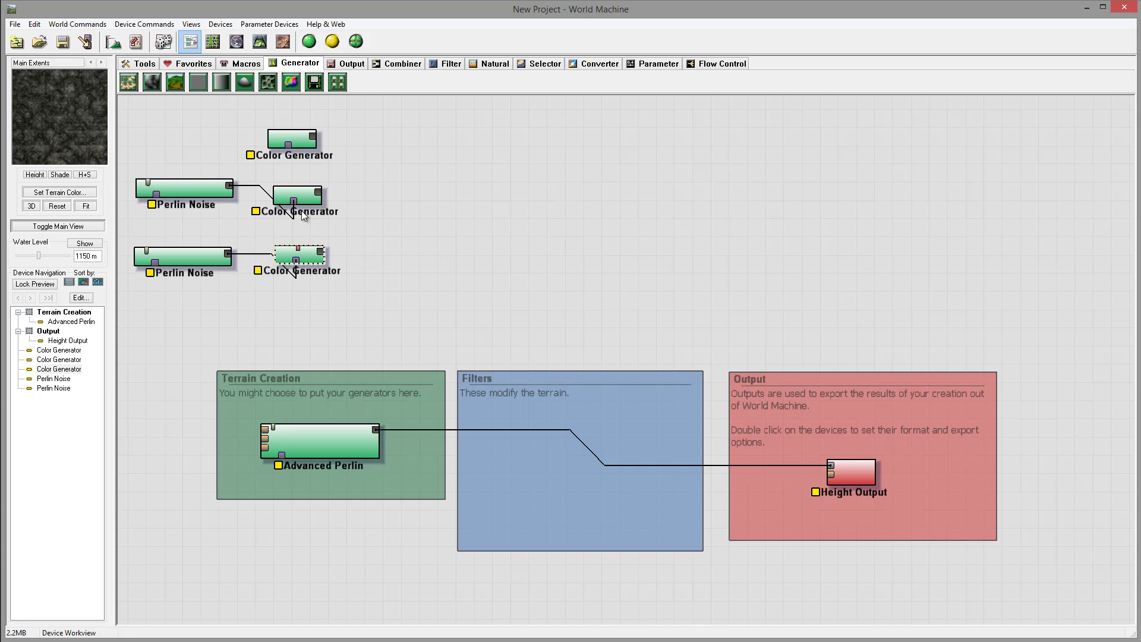
# Step: Preview the middle and top Color Generators, nudging the top one right, then show the Combiner devices
pyautogui.click(299, 191)
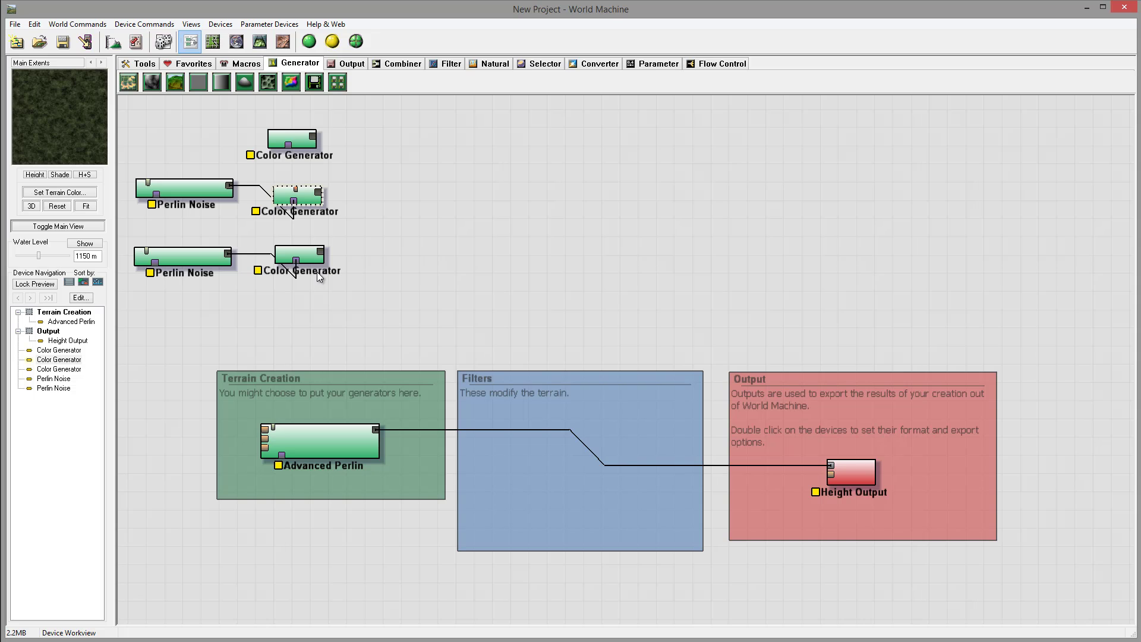
pyautogui.click(303, 141)
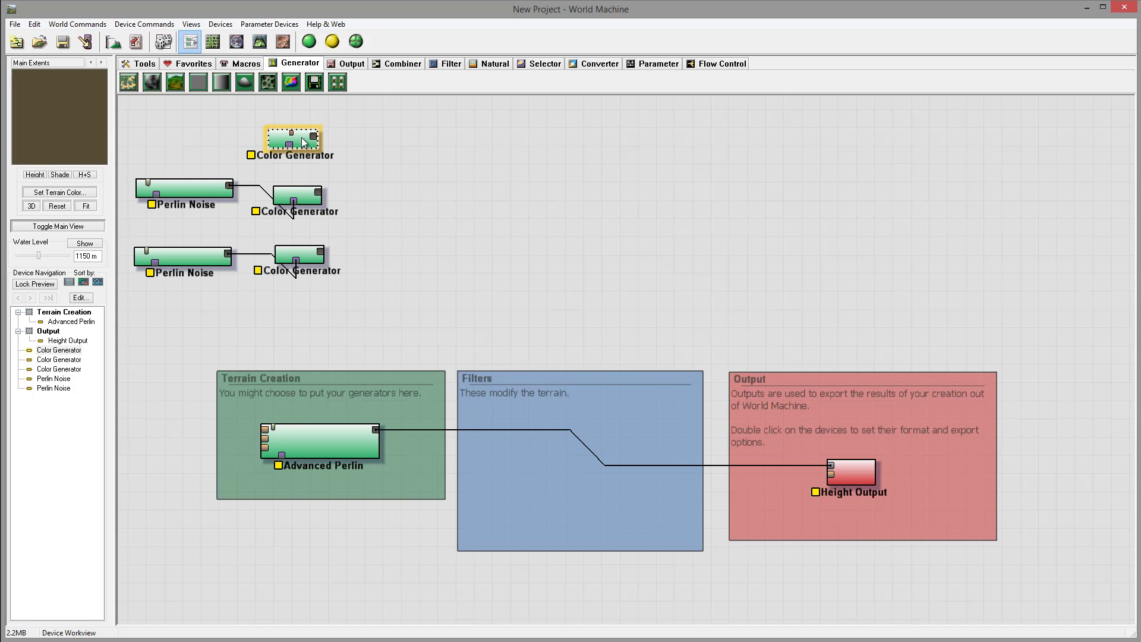
pyautogui.moveTo(302, 141); pyautogui.dragTo(307, 140)
pyautogui.click(304, 198)
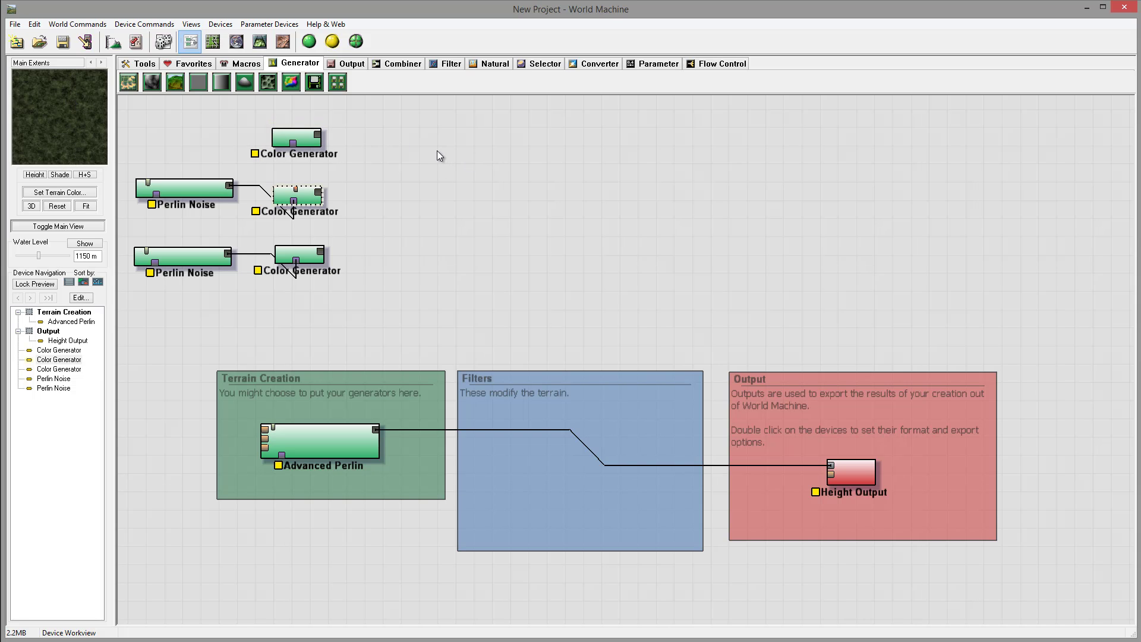
pyautogui.click(392, 63)
# Step: Place a Combiner right of the top Color Generator and wire the brown generator into it
pyautogui.click(170, 85)
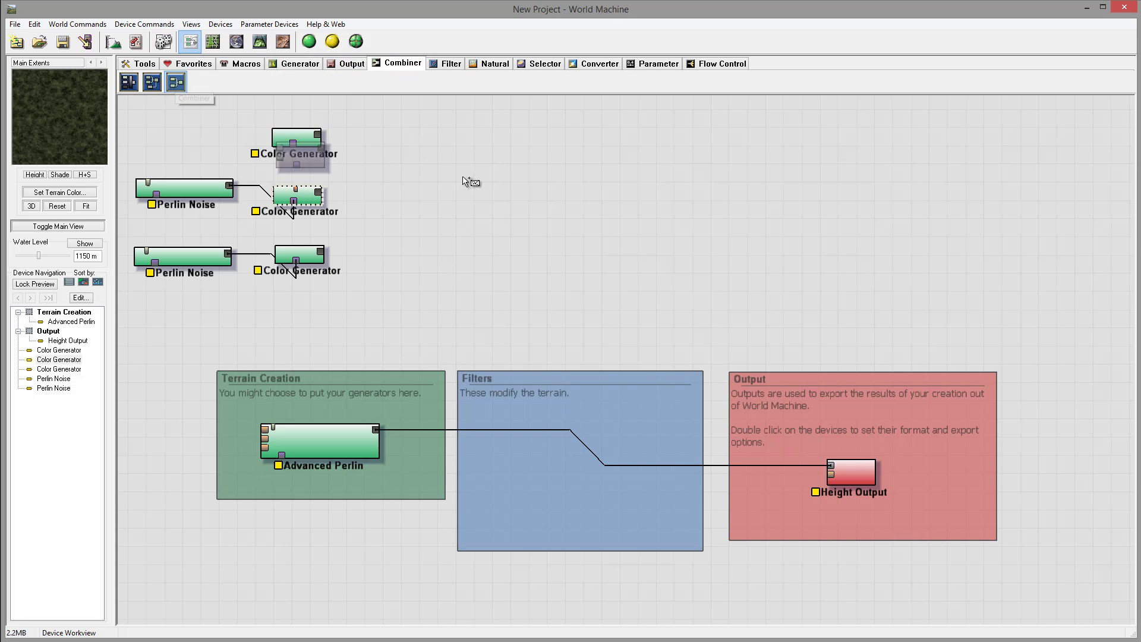
pyautogui.click(466, 148)
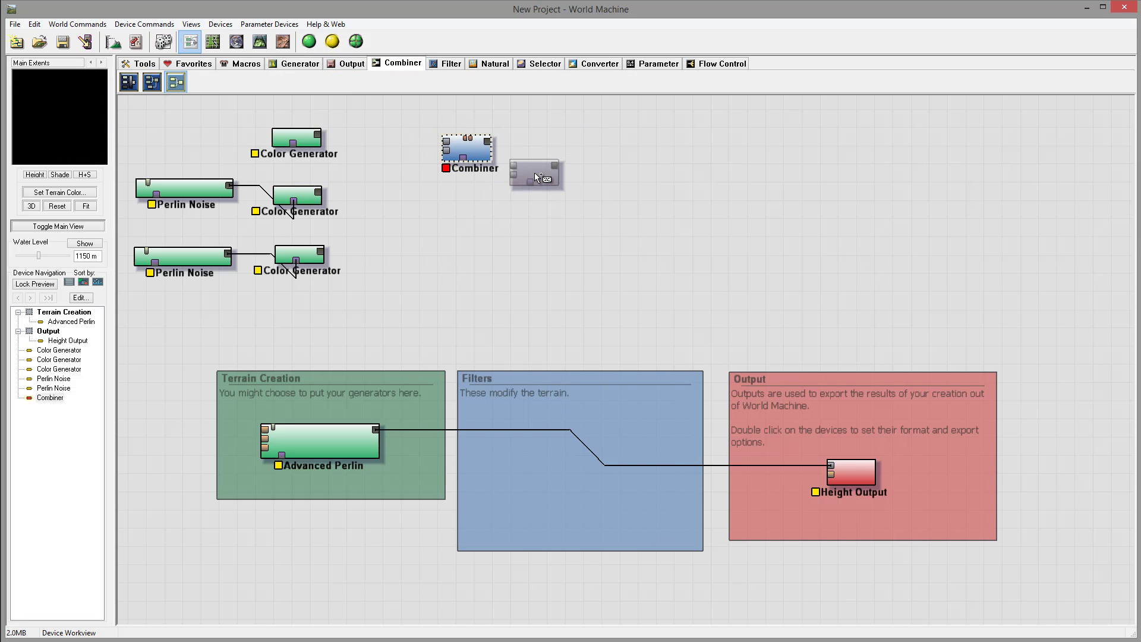
pyautogui.moveTo(473, 148); pyautogui.dragTo(482, 145)
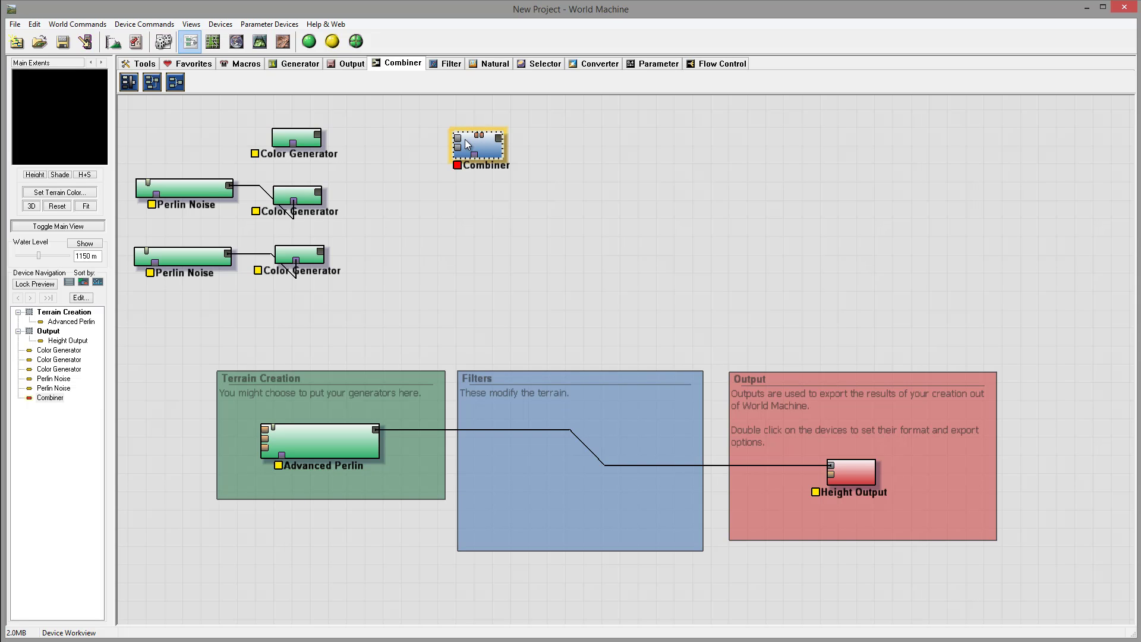
pyautogui.moveTo(312, 140); pyautogui.dragTo(458, 139)
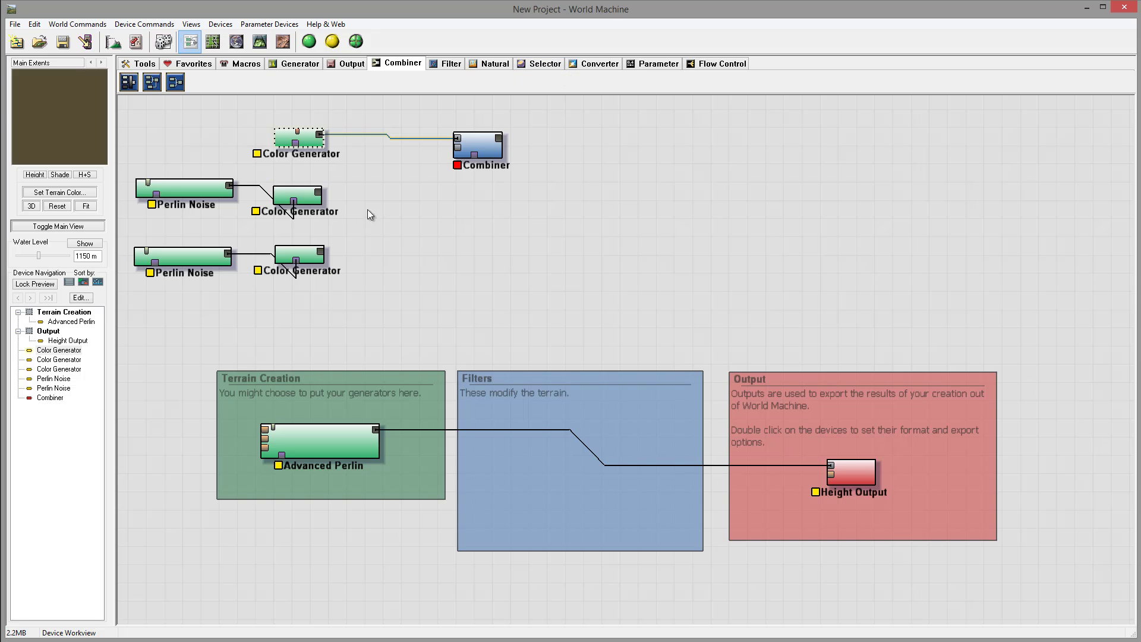
pyautogui.click(544, 65)
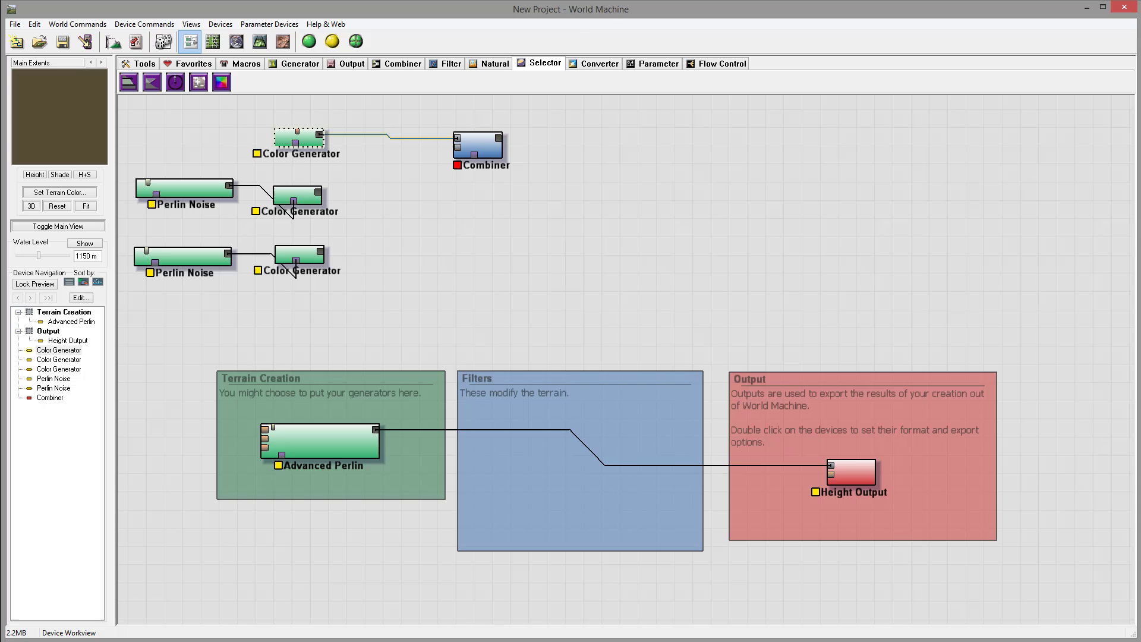
# Step: Place a Select Color device beside the middle Color Generator
pyautogui.click(218, 82)
pyautogui.moveTo(221, 82); pyautogui.dragTo(365, 192)
pyautogui.click(320, 192)
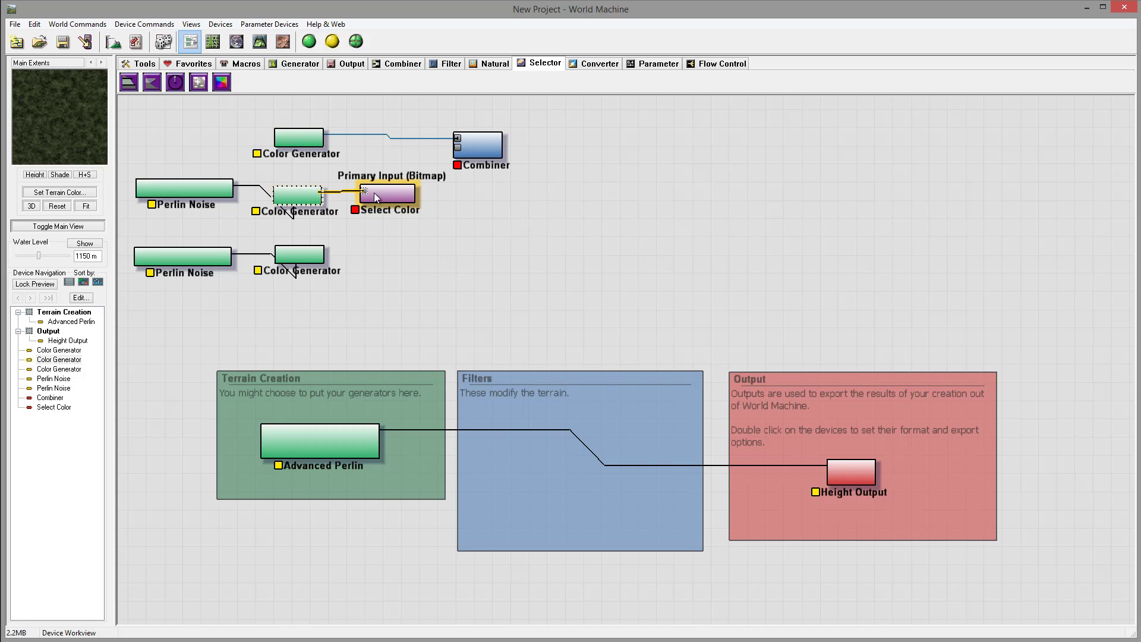
# Step: Set Select Color to Select by Value with Target 0.54688 and Falloff 0.50000
pyautogui.doubleClick(395, 195)
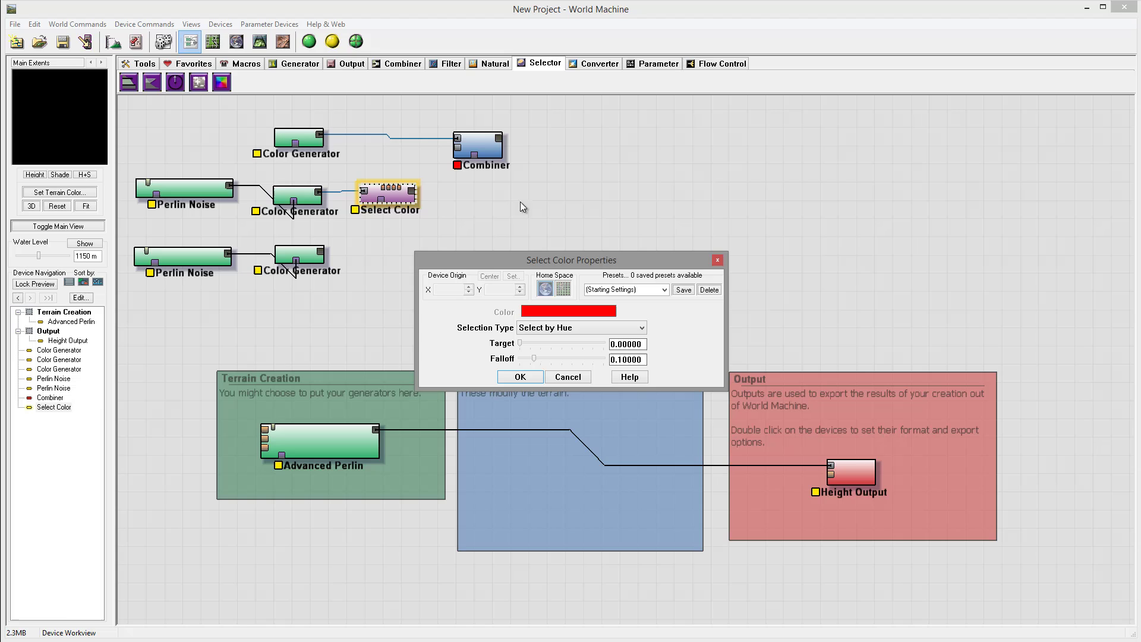
pyautogui.click(558, 328)
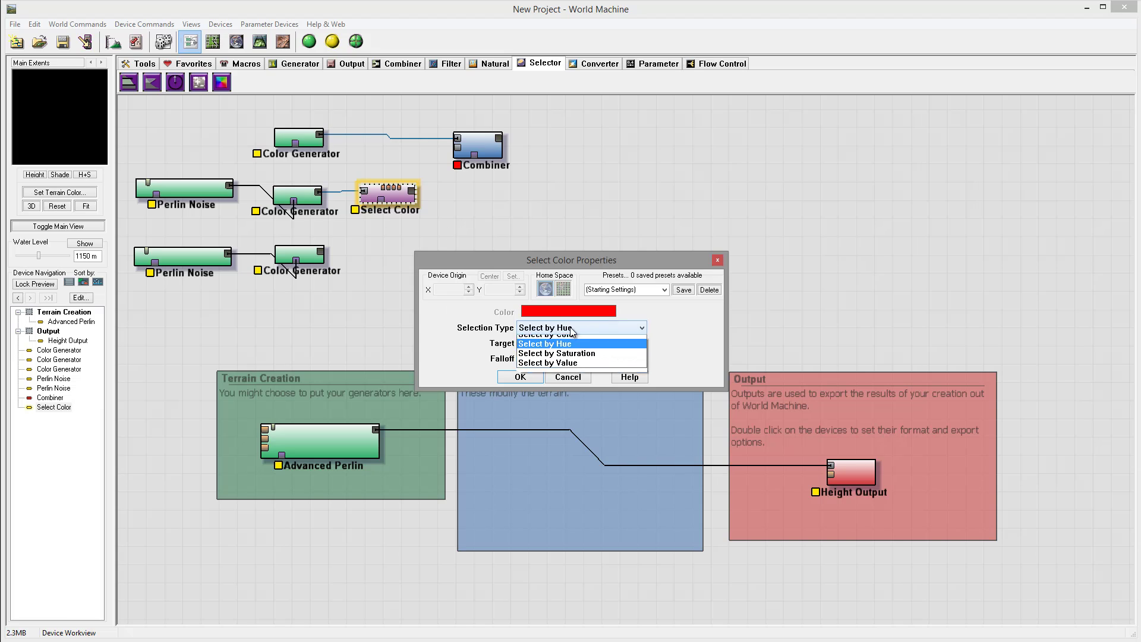
pyautogui.click(573, 369)
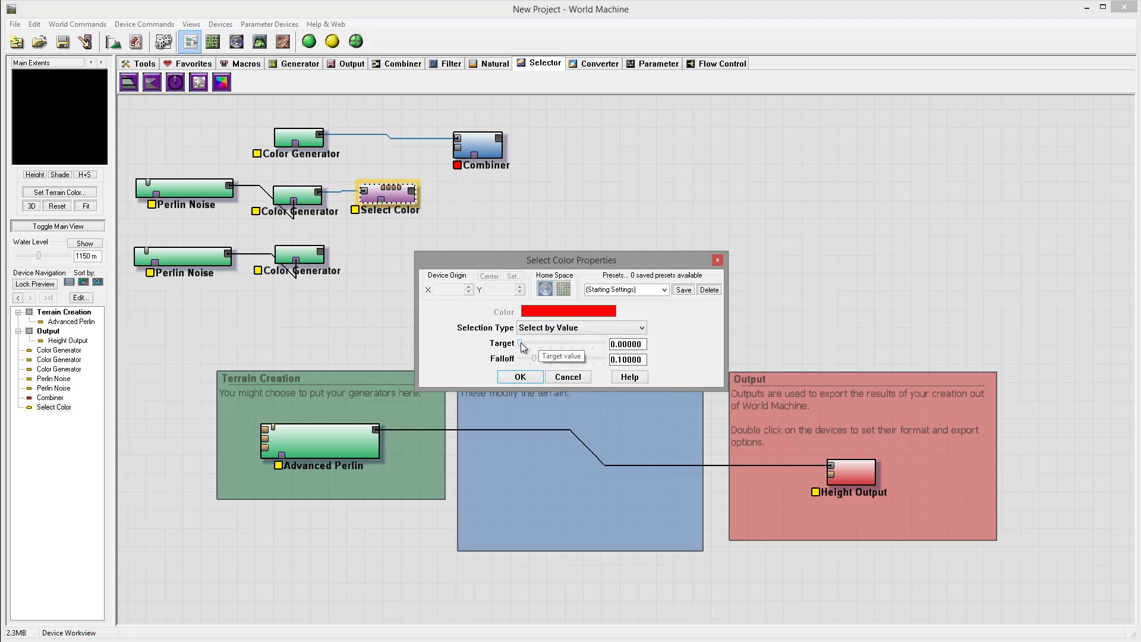
pyautogui.moveTo(571, 343); pyautogui.dragTo(611, 359)
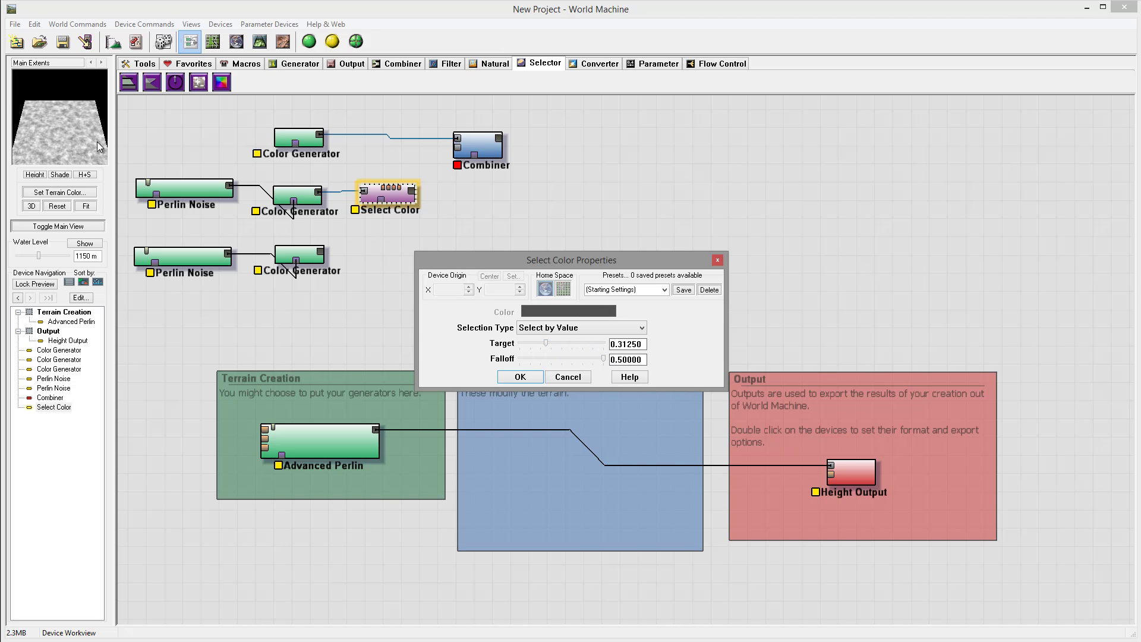
pyautogui.click(523, 343)
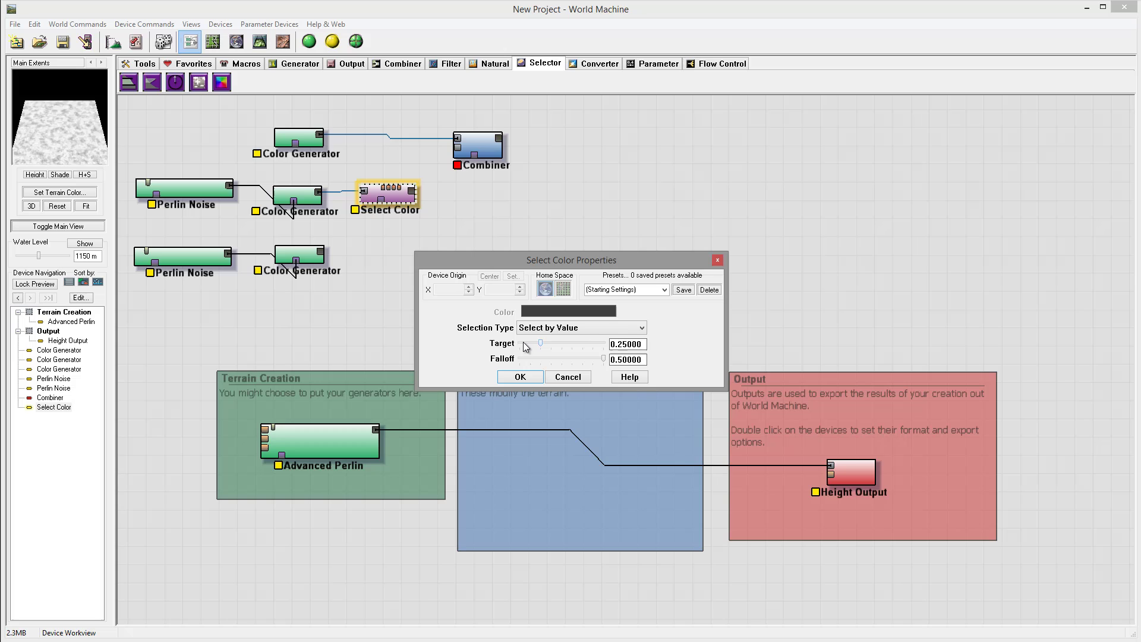
pyautogui.moveTo(546, 343); pyautogui.dragTo(577, 340)
pyautogui.click(561, 341)
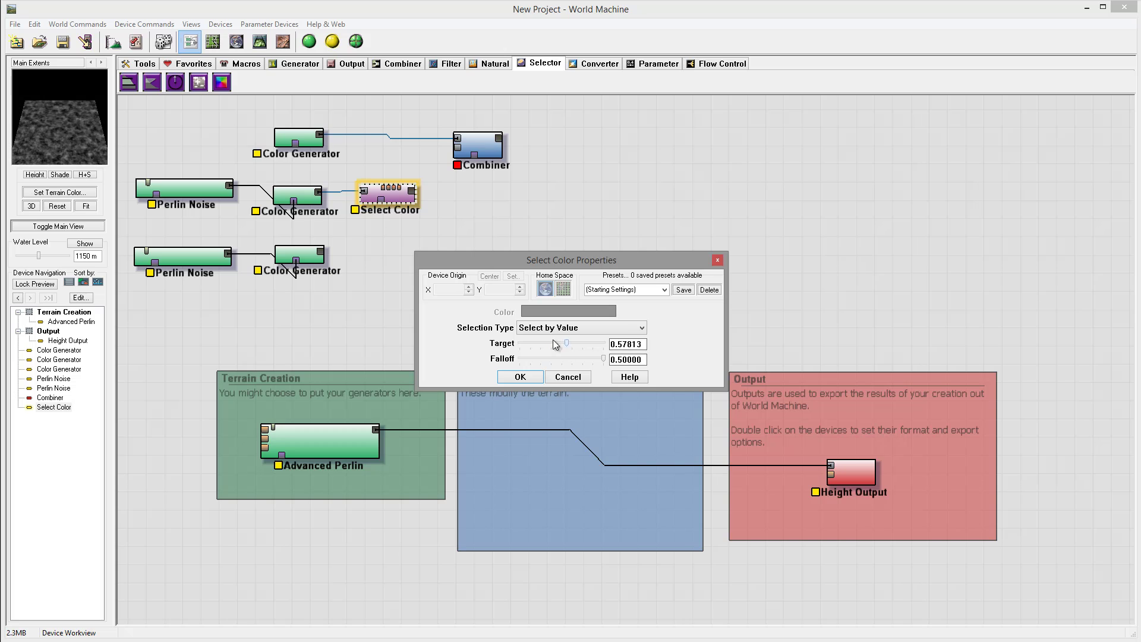
pyautogui.moveTo(557, 343)
pyautogui.mouseDown()
pyautogui.moveTo(522, 343)
pyautogui.moveTo(596, 342)
pyautogui.moveTo(510, 343)
pyautogui.moveTo(604, 338)
pyautogui.moveTo(564, 340)
pyautogui.mouseUp()
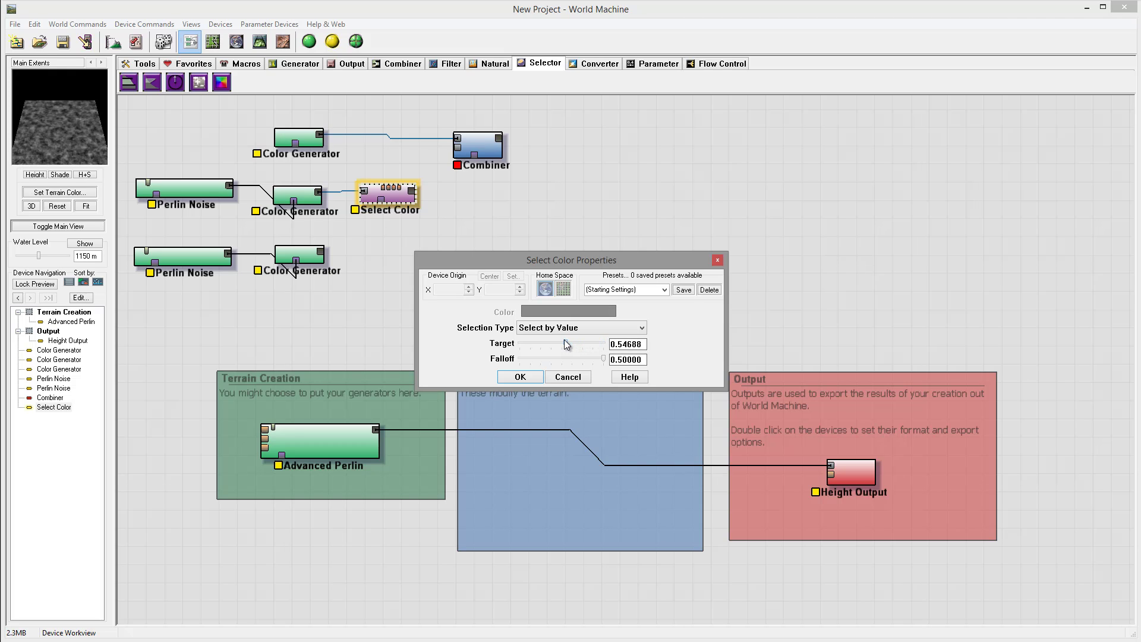
pyautogui.click(519, 377)
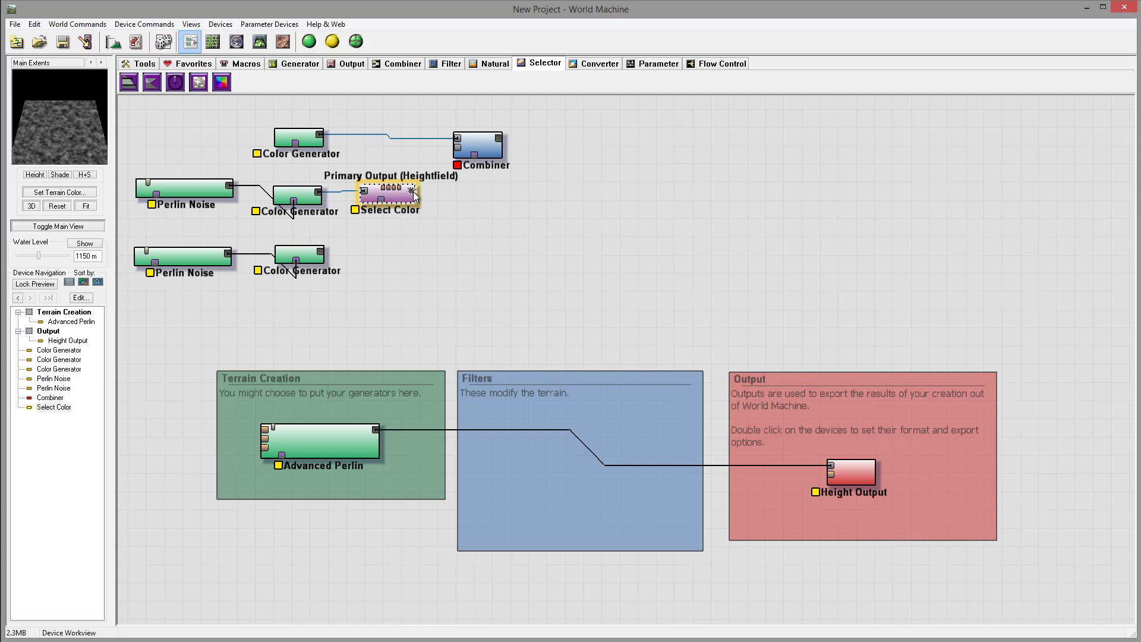
# Step: Feed the Select Color mask and middle Color Generator into the Combiner and lock its preview
pyautogui.moveTo(474, 172); pyautogui.dragTo(476, 159)
pyautogui.moveTo(320, 191); pyautogui.dragTo(547, 143)
pyautogui.rightClick(548, 143)
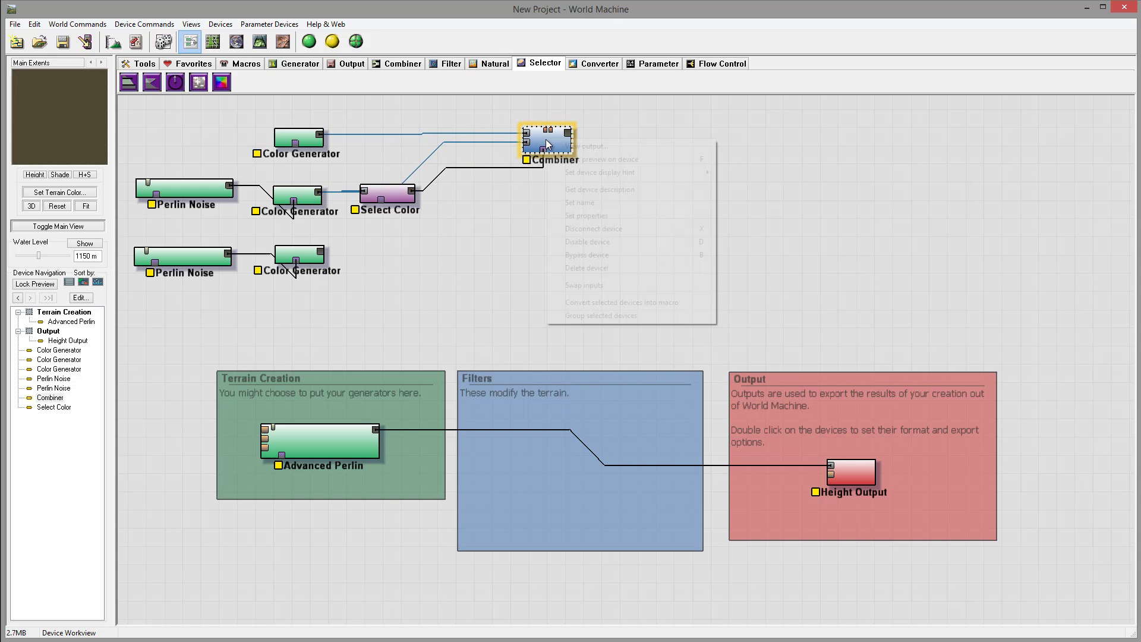
pyautogui.click(603, 160)
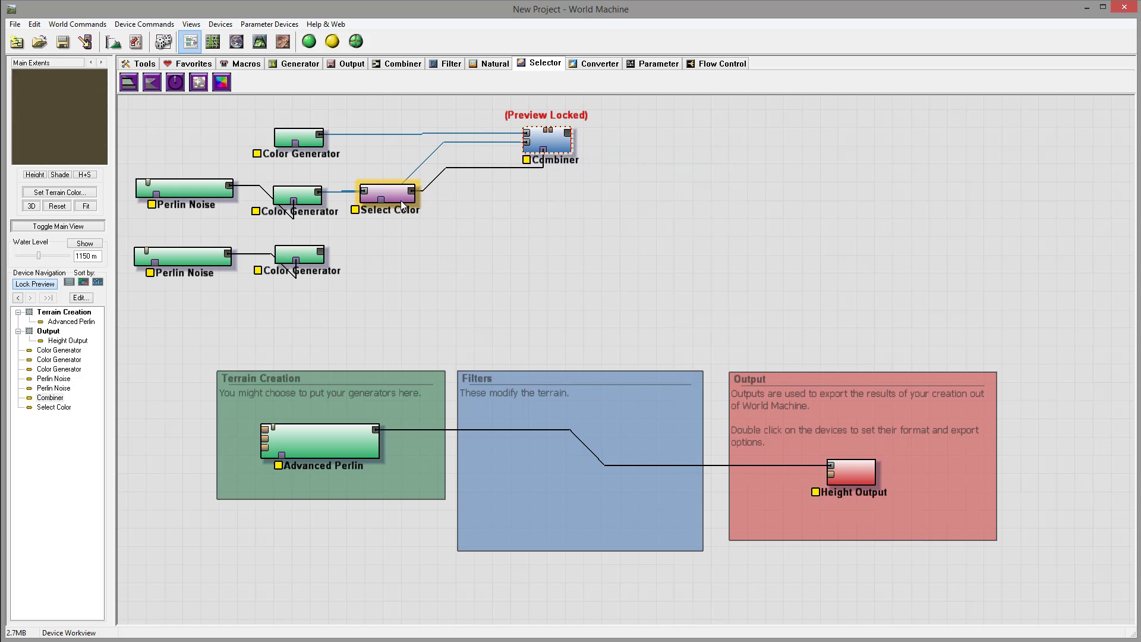
# Step: Keep the Combiner's Method on Average with Strength 1.00000
pyautogui.moveTo(403, 206); pyautogui.dragTo(446, 246)
pyautogui.doubleClick(559, 134)
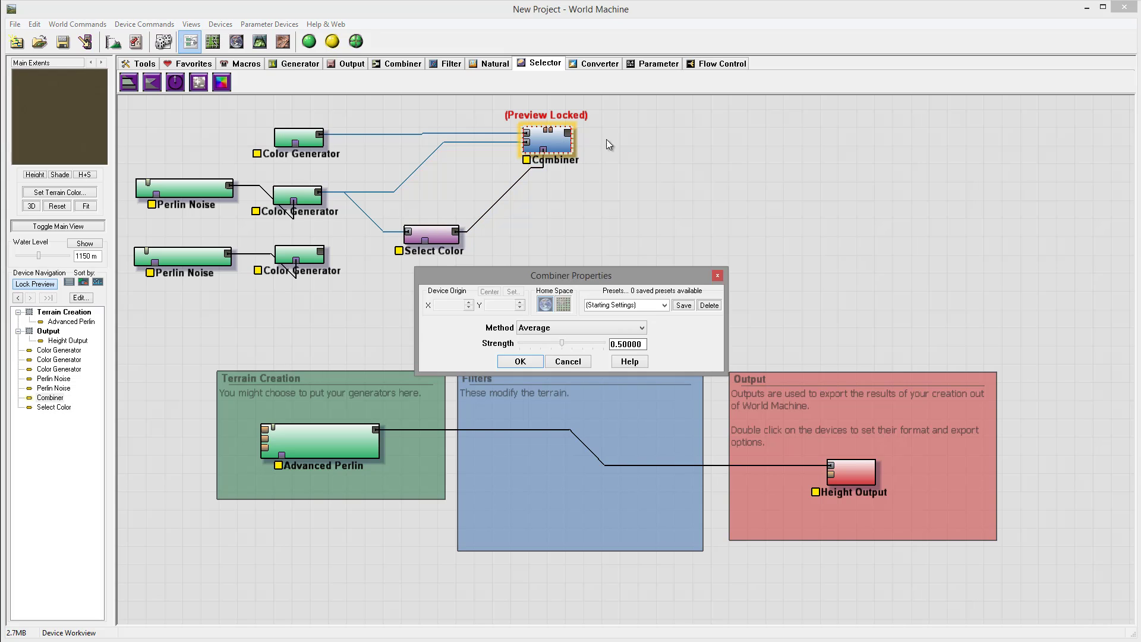
pyautogui.click(601, 327)
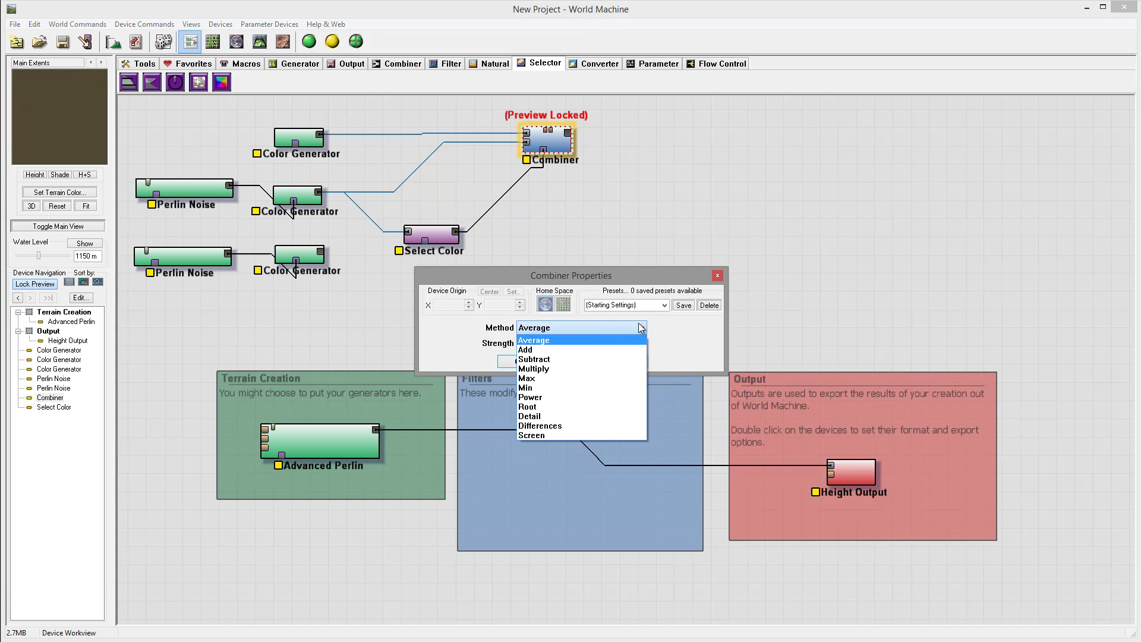
pyautogui.press('Escape')
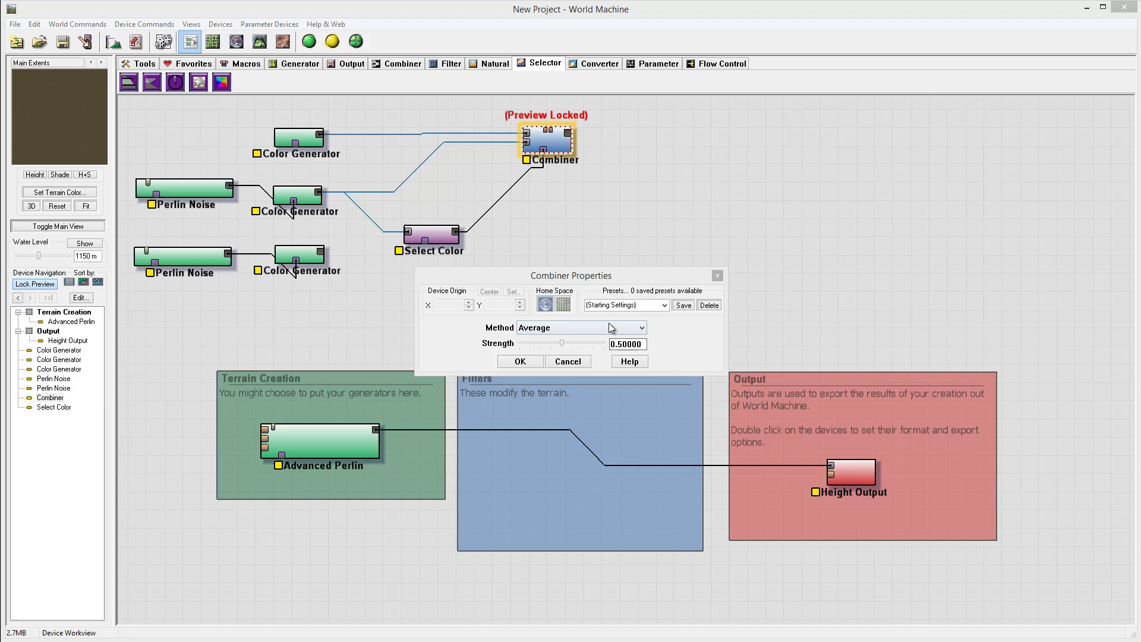
pyautogui.click(520, 361)
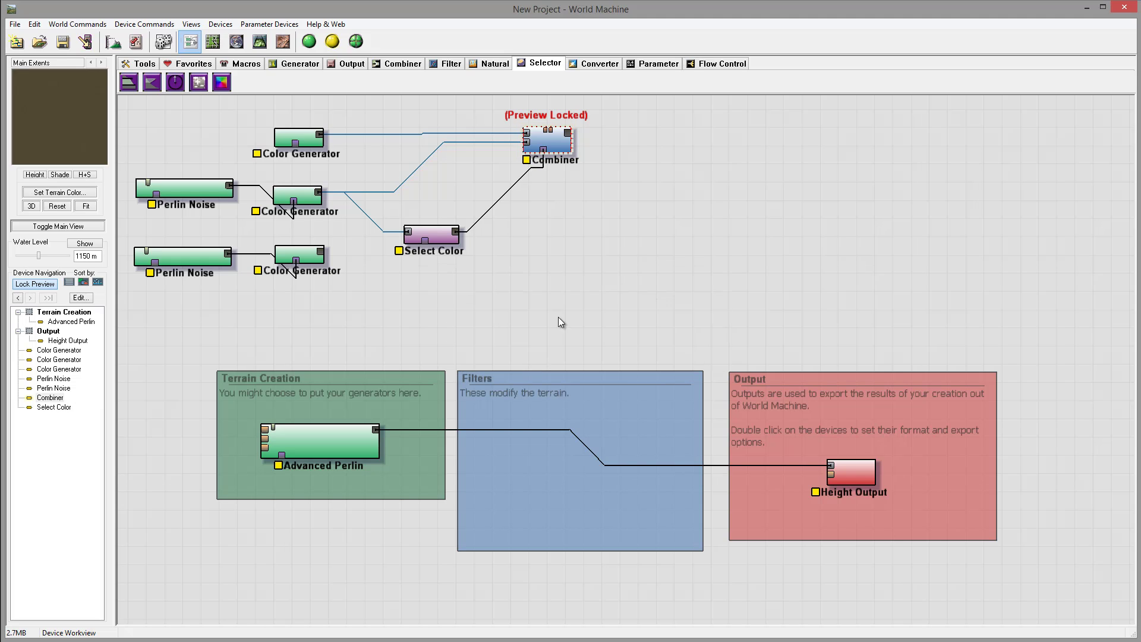
pyautogui.doubleClick(548, 144)
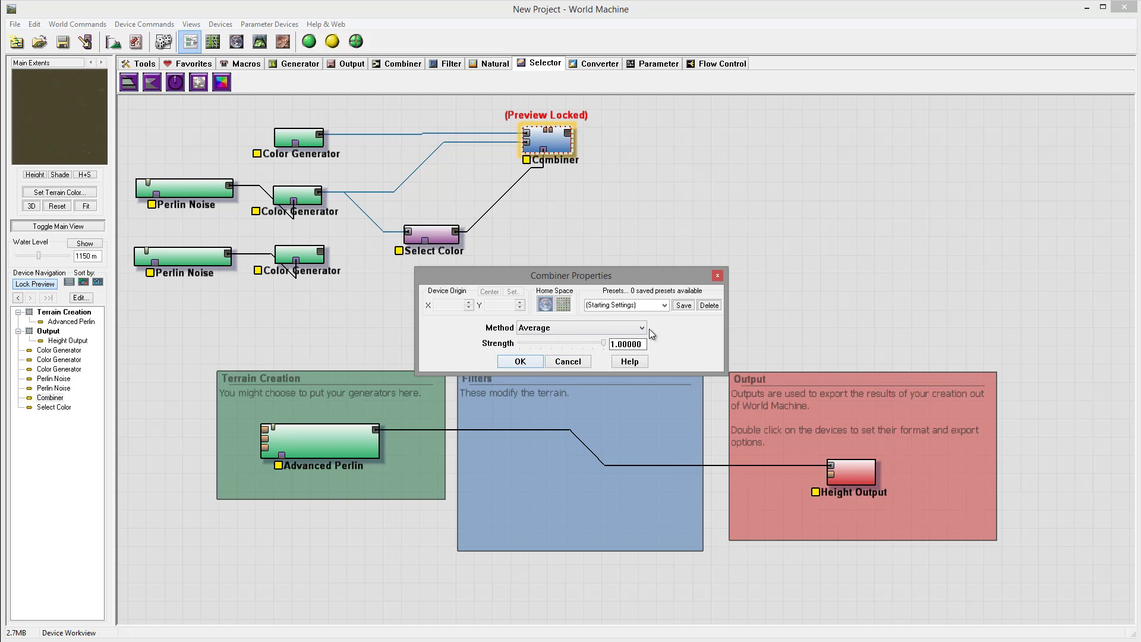
pyautogui.click(520, 361)
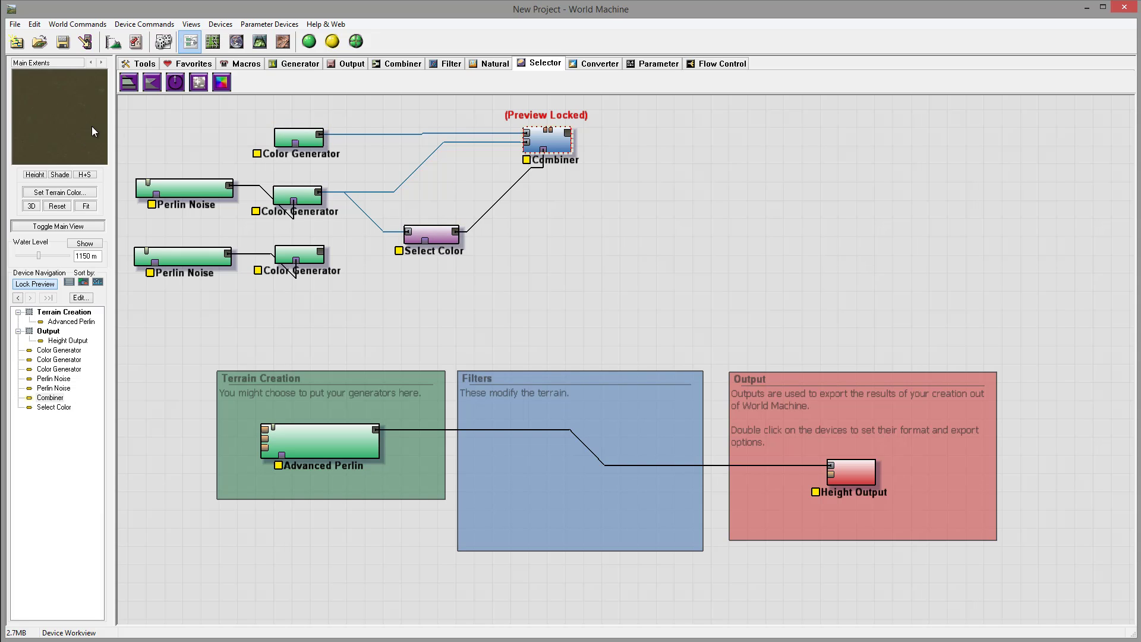
# Step: Lower the Select Color Target to 0.40625, keeping Falloff at 0.50000
pyautogui.doubleClick(438, 236)
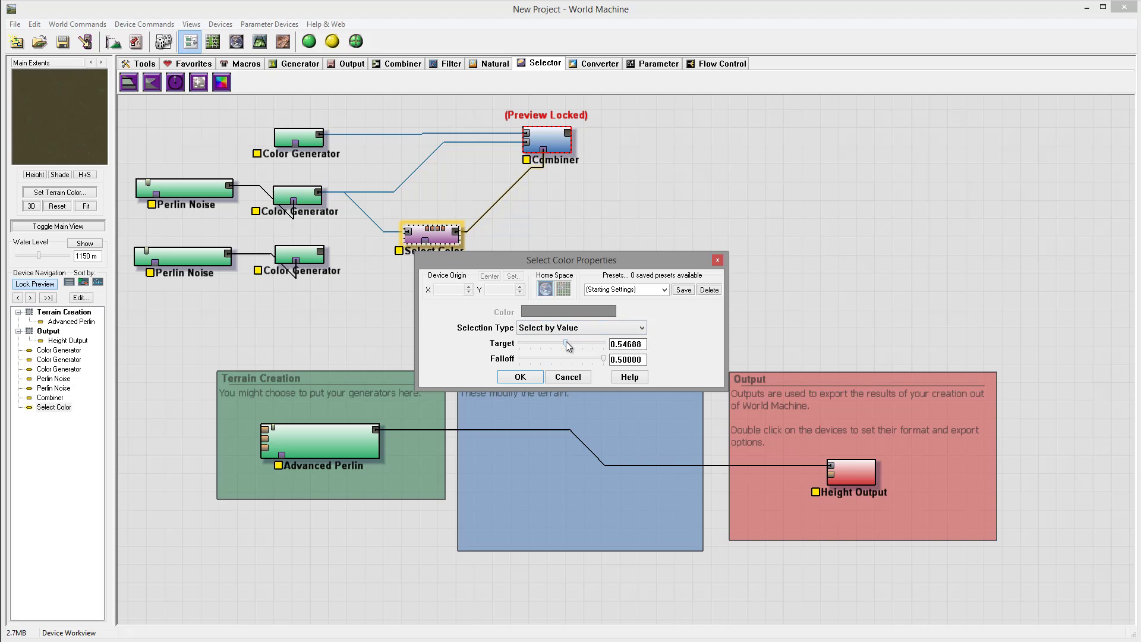
pyautogui.moveTo(566, 343); pyautogui.dragTo(666, 356)
pyautogui.click(553, 358)
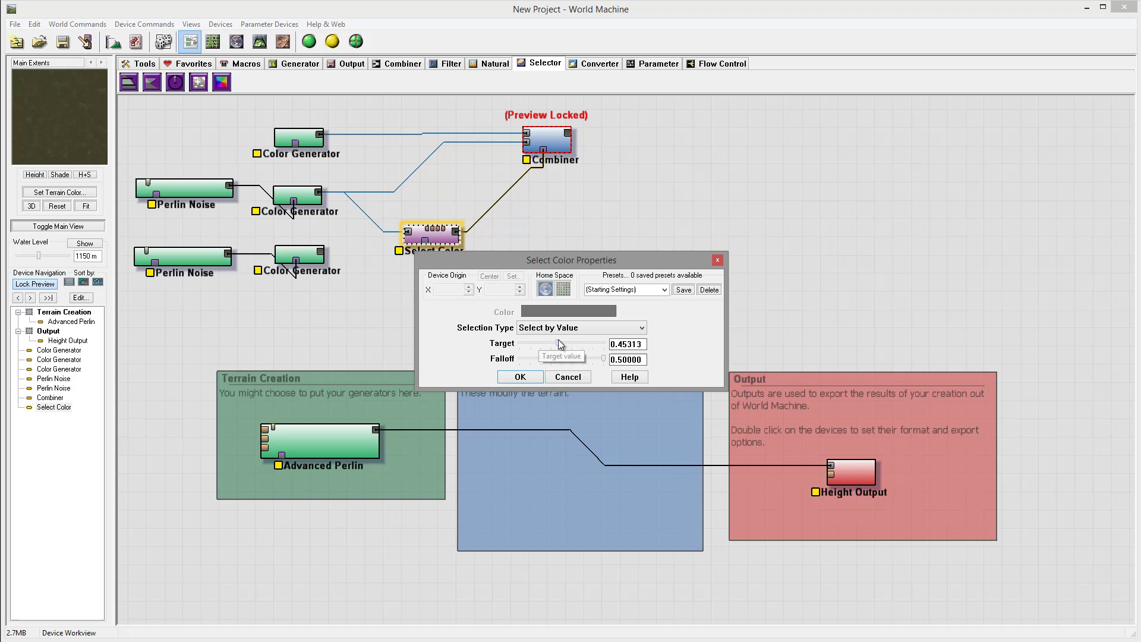
pyautogui.moveTo(558, 344)
pyautogui.mouseDown()
pyautogui.moveTo(581, 344)
pyautogui.moveTo(558, 340)
pyautogui.mouseUp()
pyautogui.moveTo(564, 343)
pyautogui.mouseDown()
pyautogui.moveTo(515, 345)
pyautogui.moveTo(552, 341)
pyautogui.mouseUp()
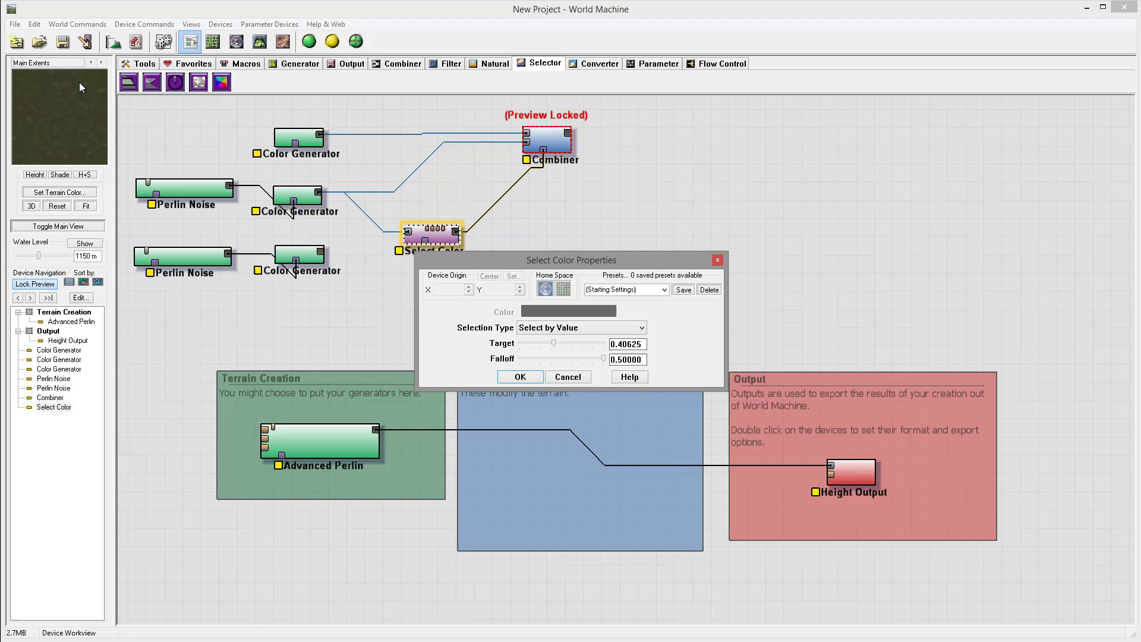
pyautogui.click(515, 378)
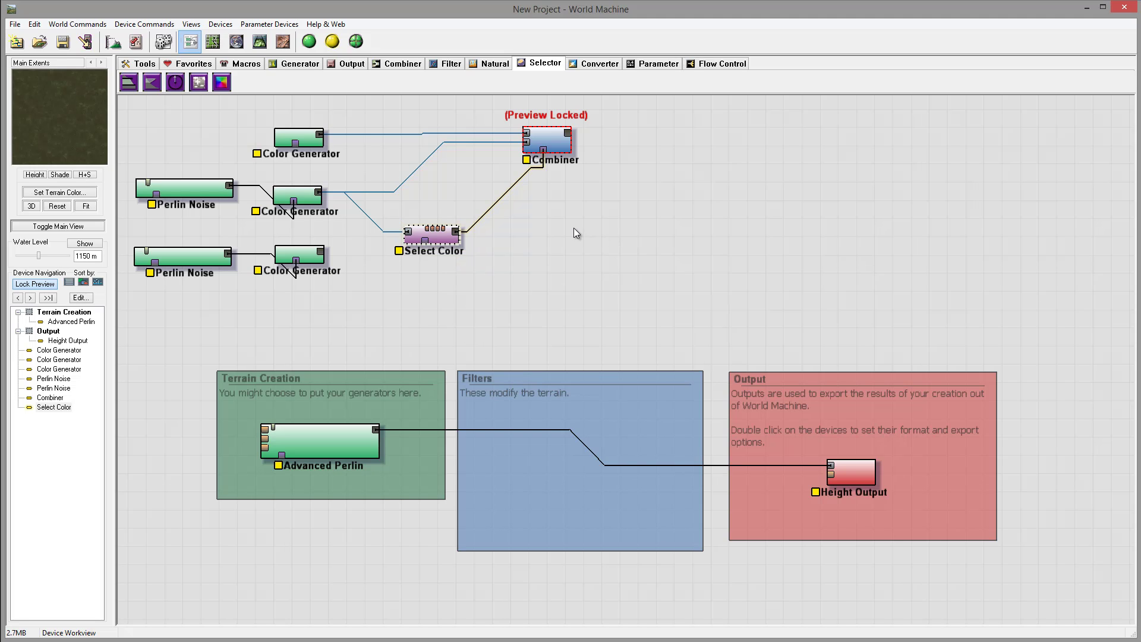
# Step: Duplicate the Combiner and Select Color pair and release the first Combiner's preview lock
pyautogui.moveTo(442, 246); pyautogui.dragTo(454, 219)
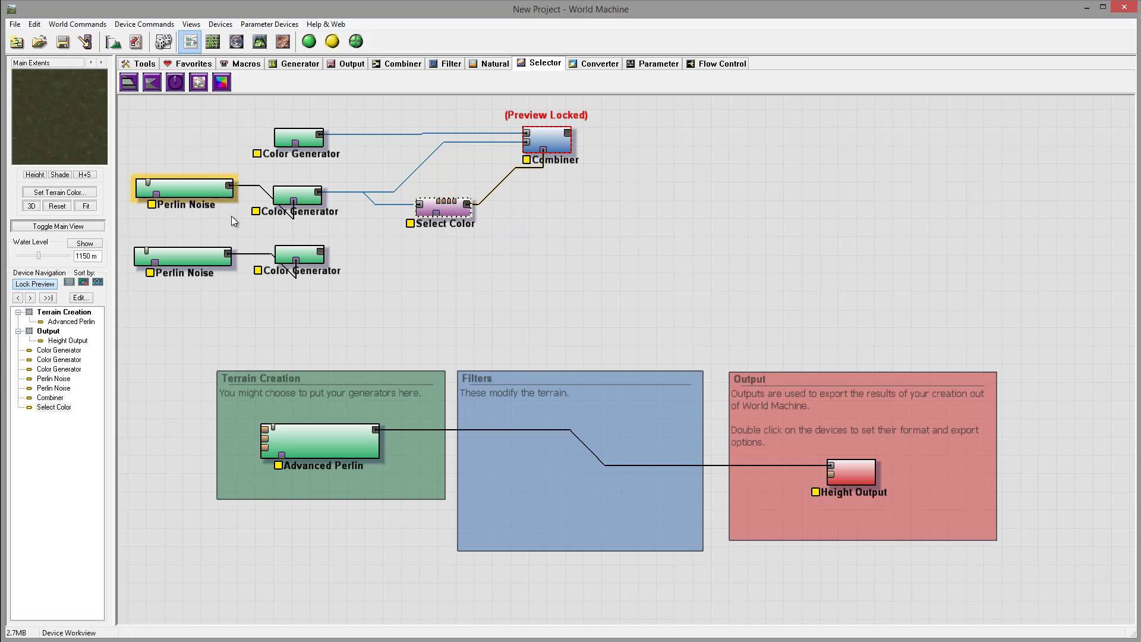
pyautogui.moveTo(644, 115); pyautogui.dragTo(429, 243)
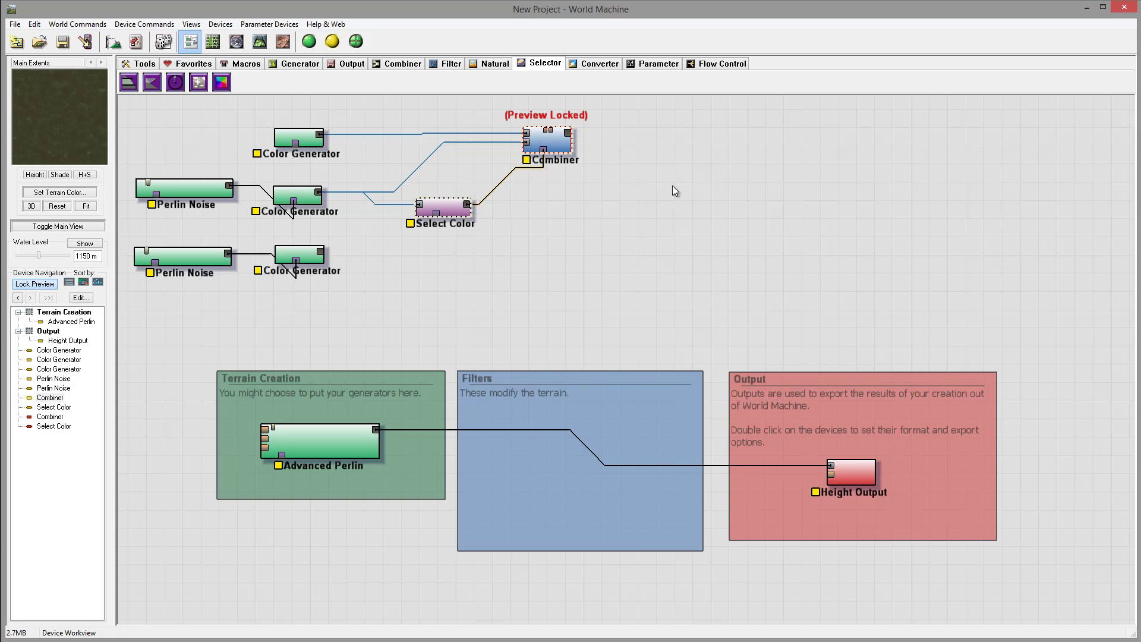
pyautogui.keyDown('ctrl'); pyautogui.moveTo(565, 159); pyautogui.dragTo(570, 237); pyautogui.keyUp('ctrl')
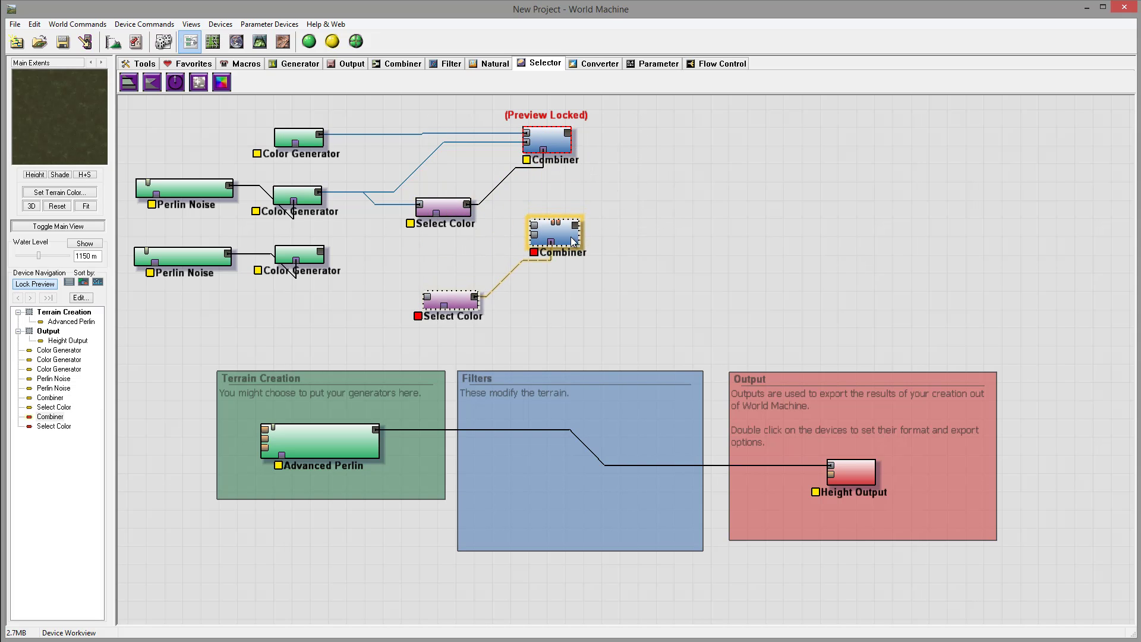
pyautogui.click(565, 143)
pyautogui.rightClick(556, 140)
pyautogui.click(640, 159)
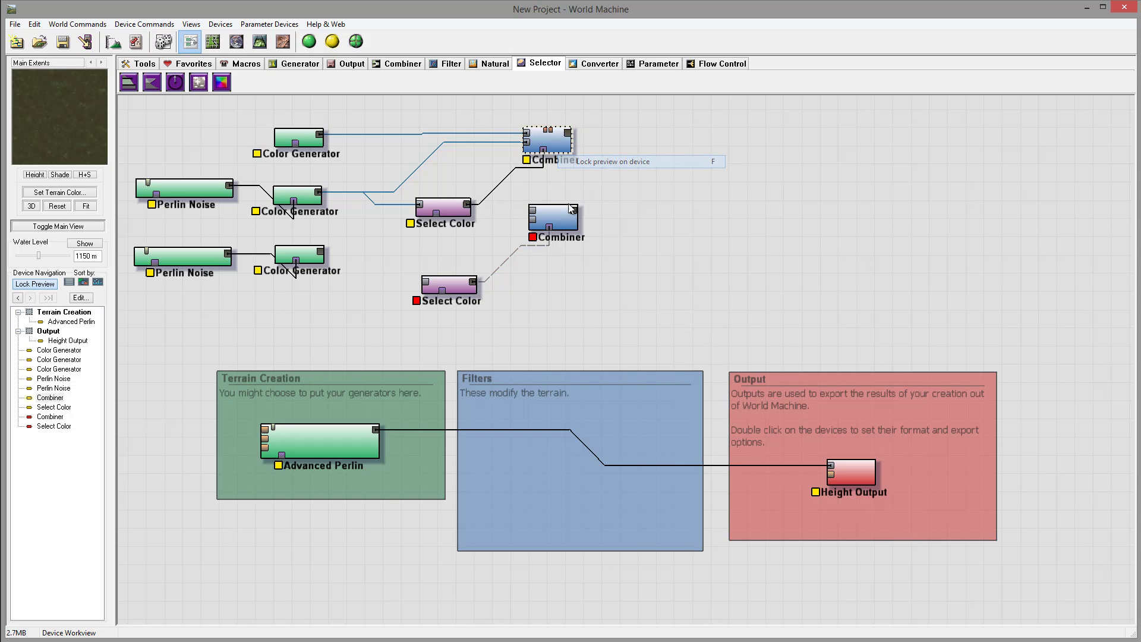
# Step: Wire the third Color Generator and first Combiner into the copies and lock the new Combiner's preview
pyautogui.moveTo(571, 208); pyautogui.dragTo(655, 196)
pyautogui.moveTo(448, 285); pyautogui.dragTo(474, 272)
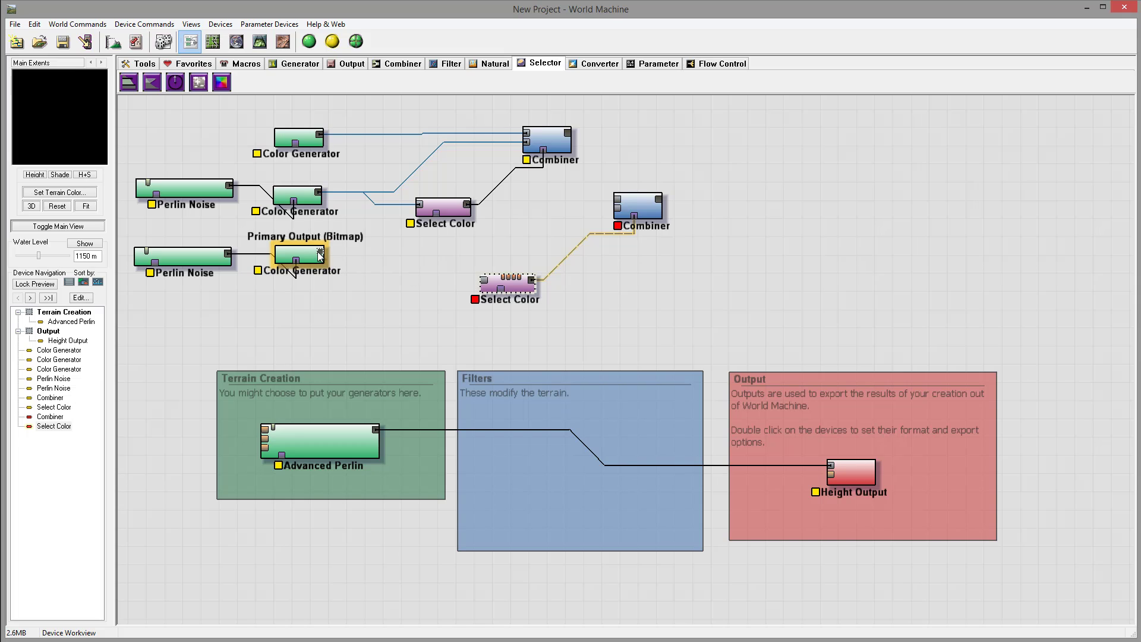
pyautogui.moveTo(320, 252); pyautogui.dragTo(477, 289)
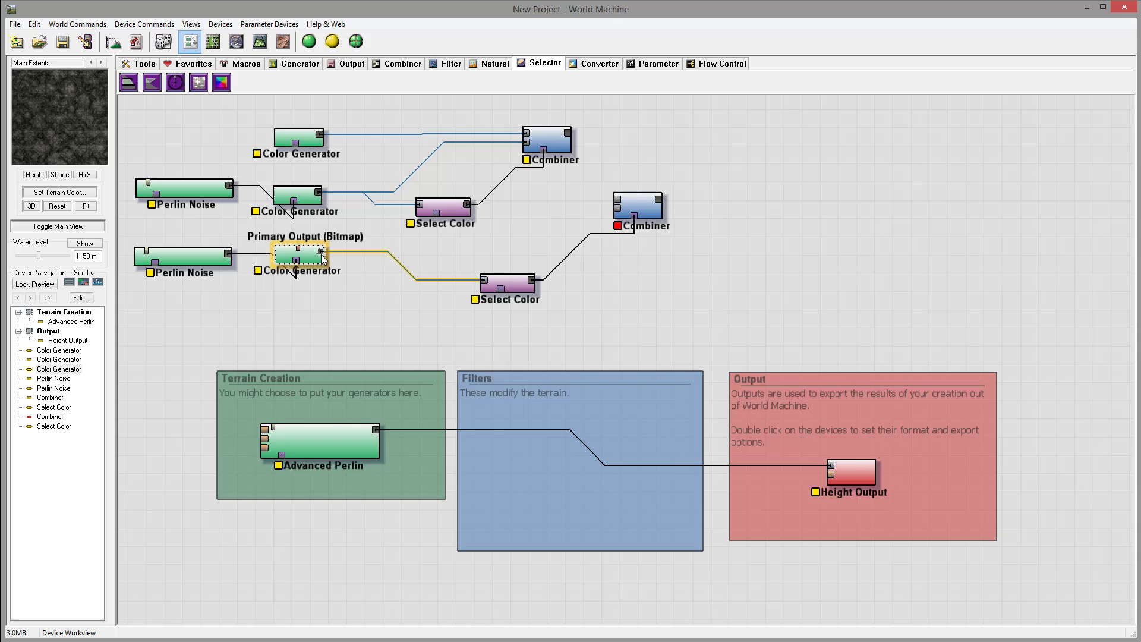
pyautogui.moveTo(320, 251); pyautogui.dragTo(618, 208)
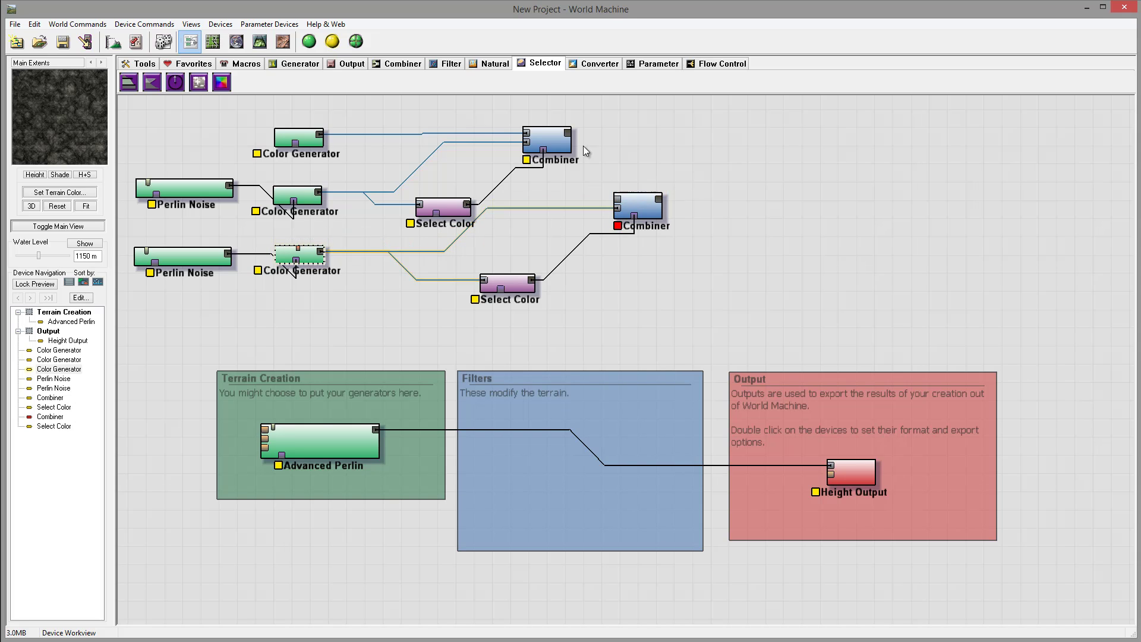
pyautogui.moveTo(567, 133); pyautogui.dragTo(717, 189)
pyautogui.rightClick(715, 190)
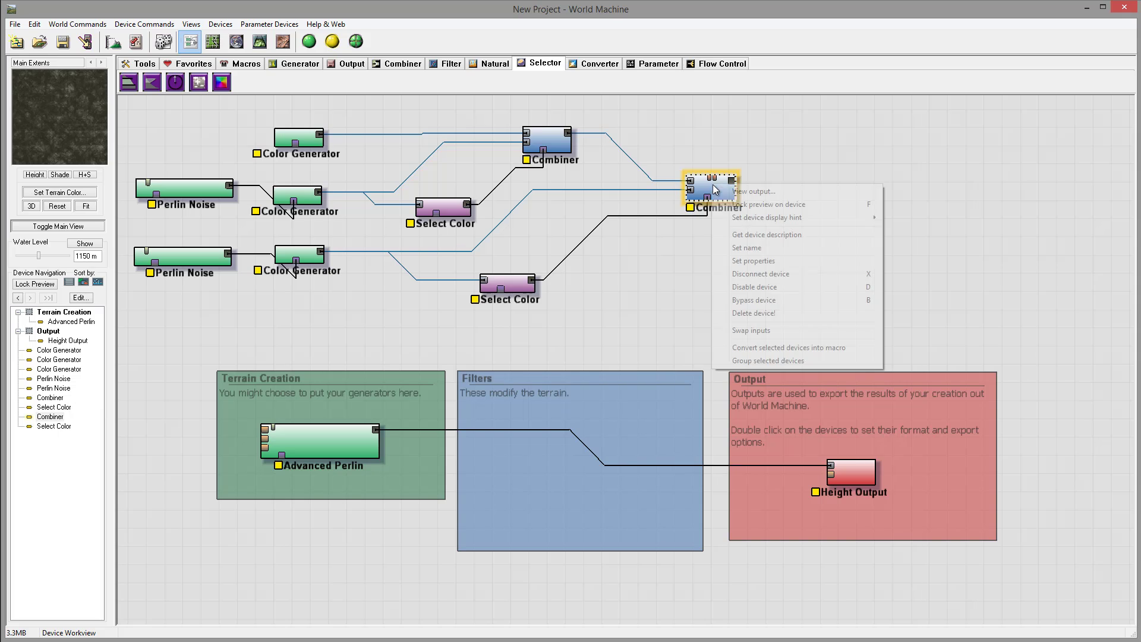
pyautogui.click(793, 203)
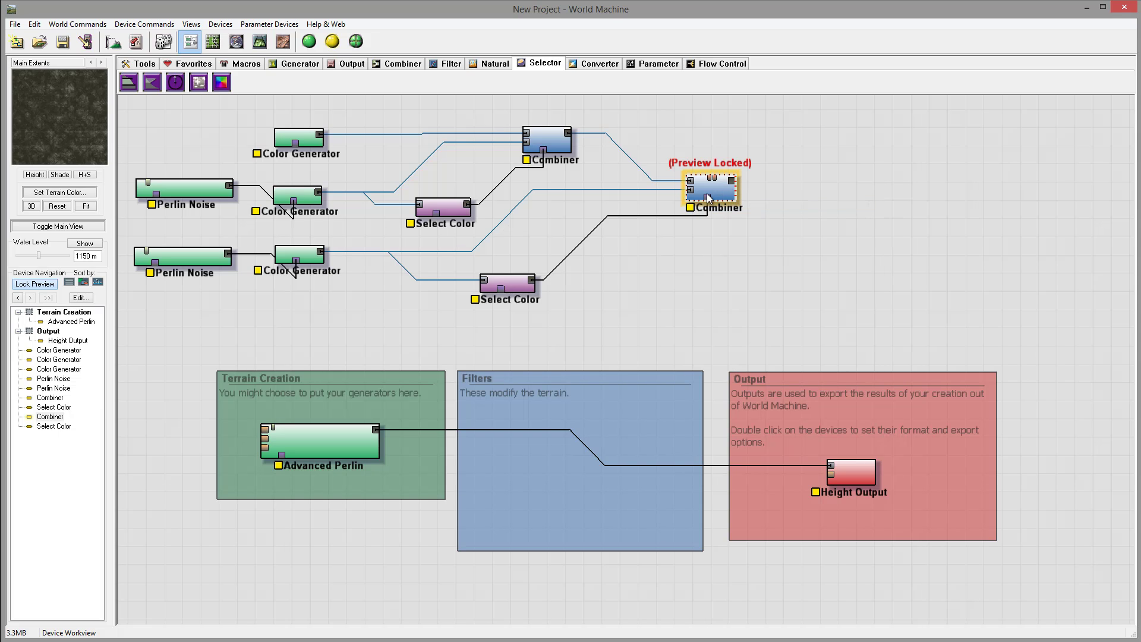
# Step: Push the second Select Color's target value to 1.00000
pyautogui.doubleClick(523, 282)
pyautogui.moveTo(553, 344)
pyautogui.mouseDown()
pyautogui.moveTo(594, 350)
pyautogui.moveTo(546, 351)
pyautogui.moveTo(566, 352)
pyautogui.mouseUp()
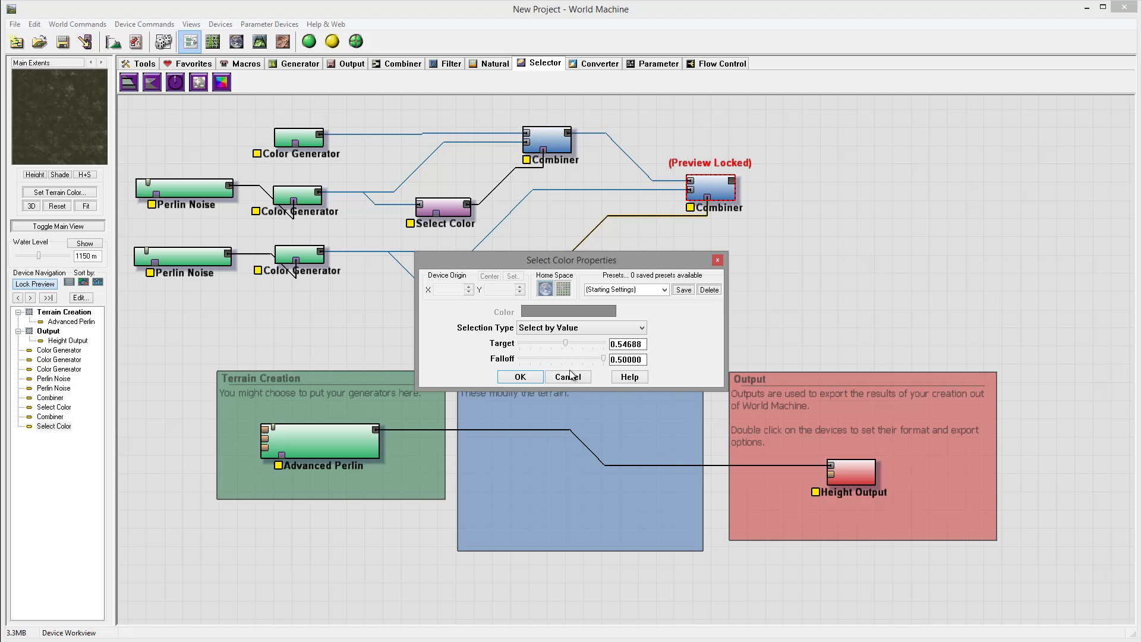
pyautogui.click(534, 378)
# Step: Set the second Combiner's strength to 1.00000
pyautogui.doubleClick(712, 189)
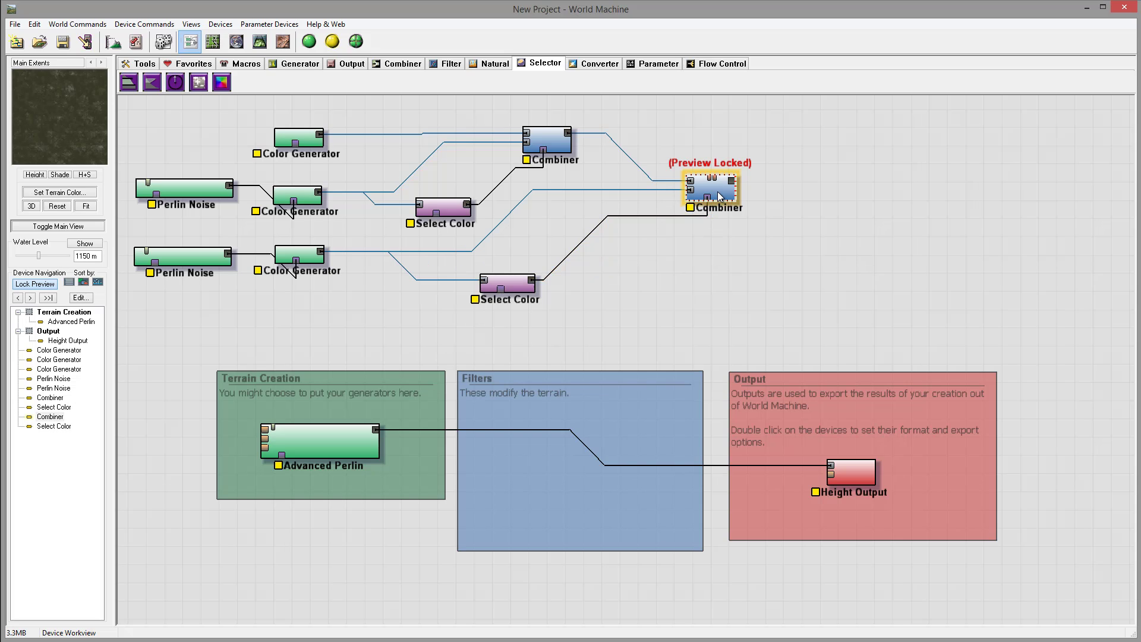
pyautogui.moveTo(603, 342); pyautogui.dragTo(511, 341)
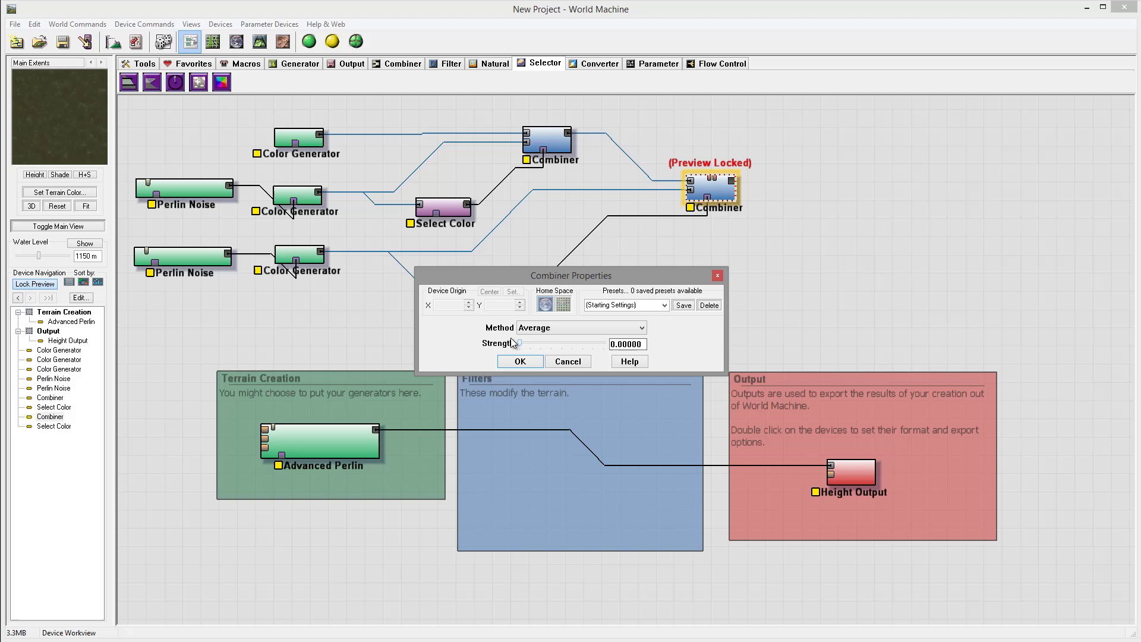
pyautogui.moveTo(588, 340); pyautogui.dragTo(605, 343)
pyautogui.click(522, 362)
# Step: Lower the second Select Color's target value to 0.53125
pyautogui.doubleClick(508, 280)
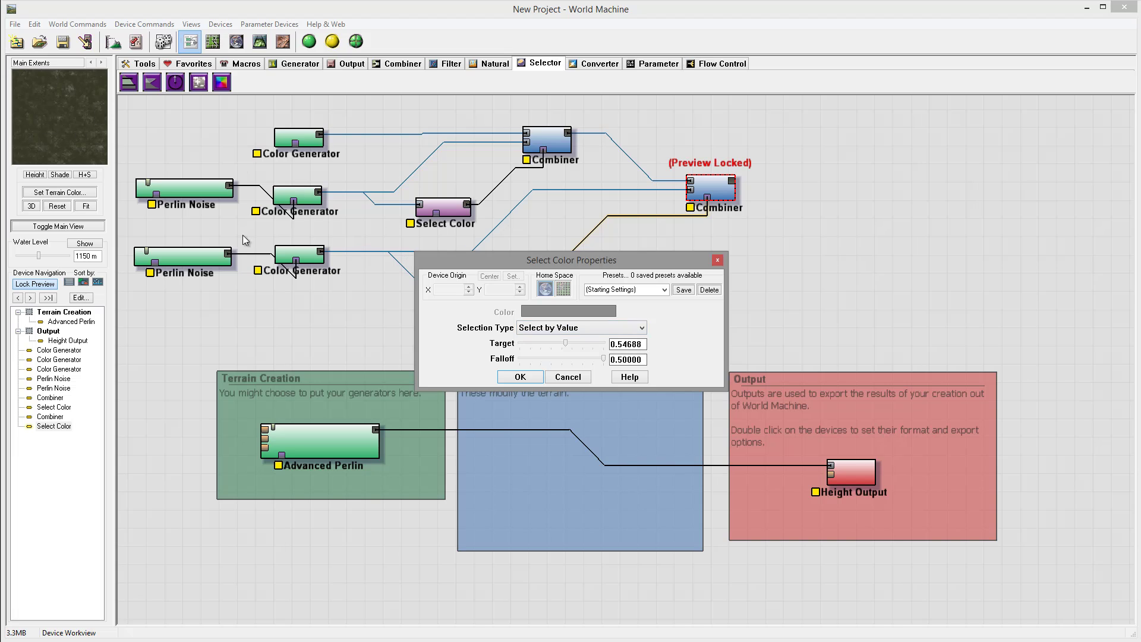
pyautogui.moveTo(565, 344)
pyautogui.mouseDown()
pyautogui.moveTo(517, 354)
pyautogui.moveTo(567, 354)
pyautogui.mouseUp()
pyautogui.click(531, 380)
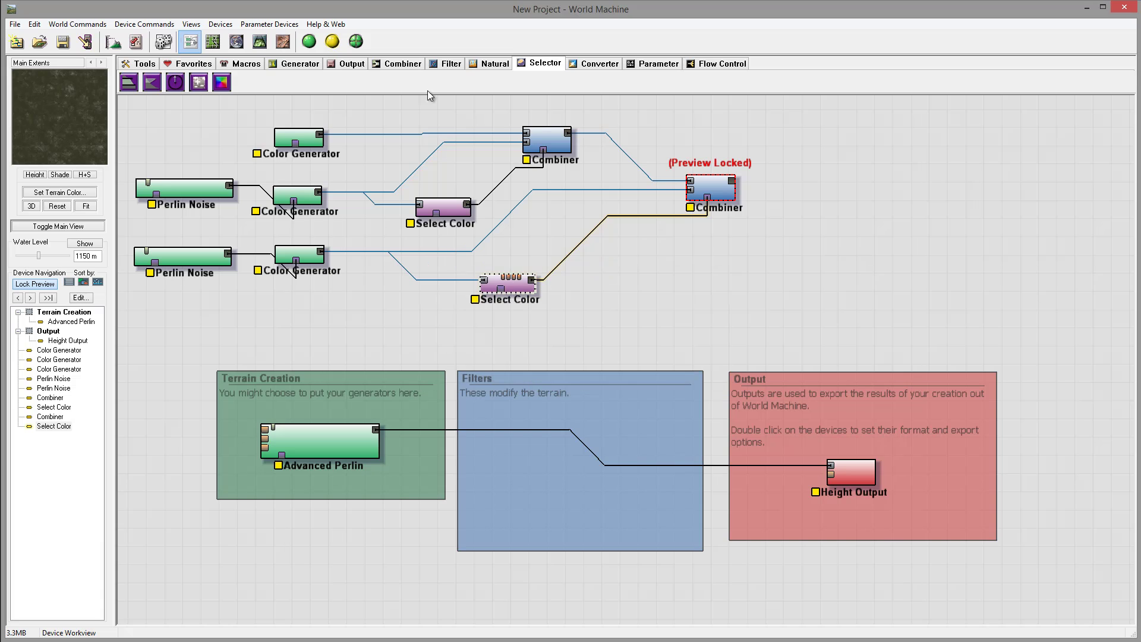
# Step: Inspect the coloured terrain in 3D View, then unlock the second Combiner's preview in the device network
pyautogui.click(260, 43)
pyautogui.moveTo(645, 356); pyautogui.dragTo(659, 456)
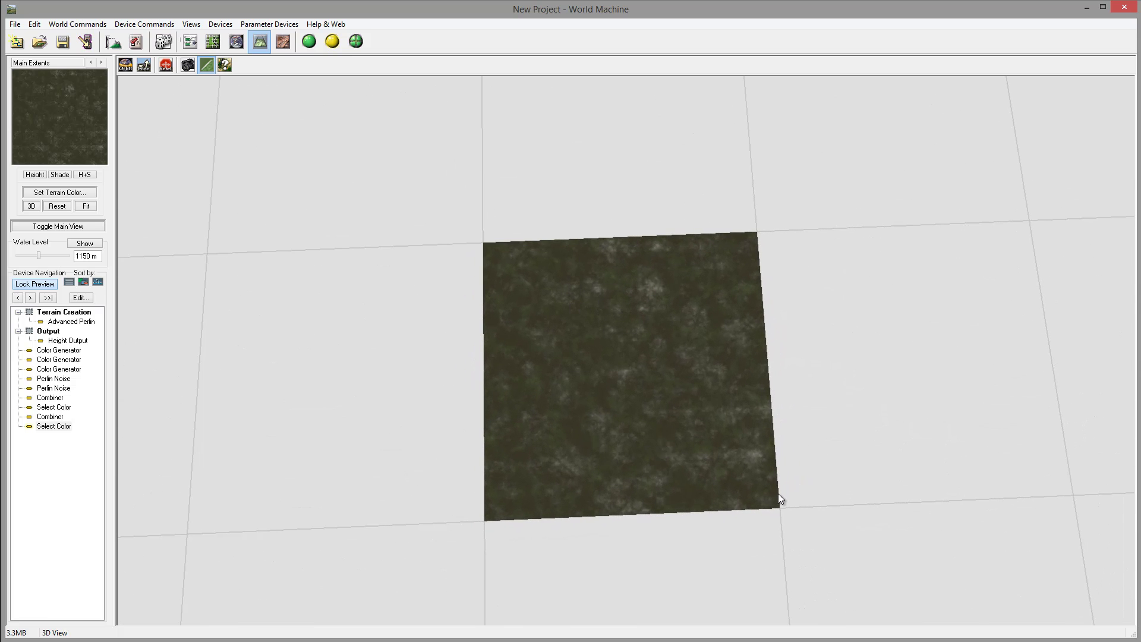
pyautogui.click(193, 44)
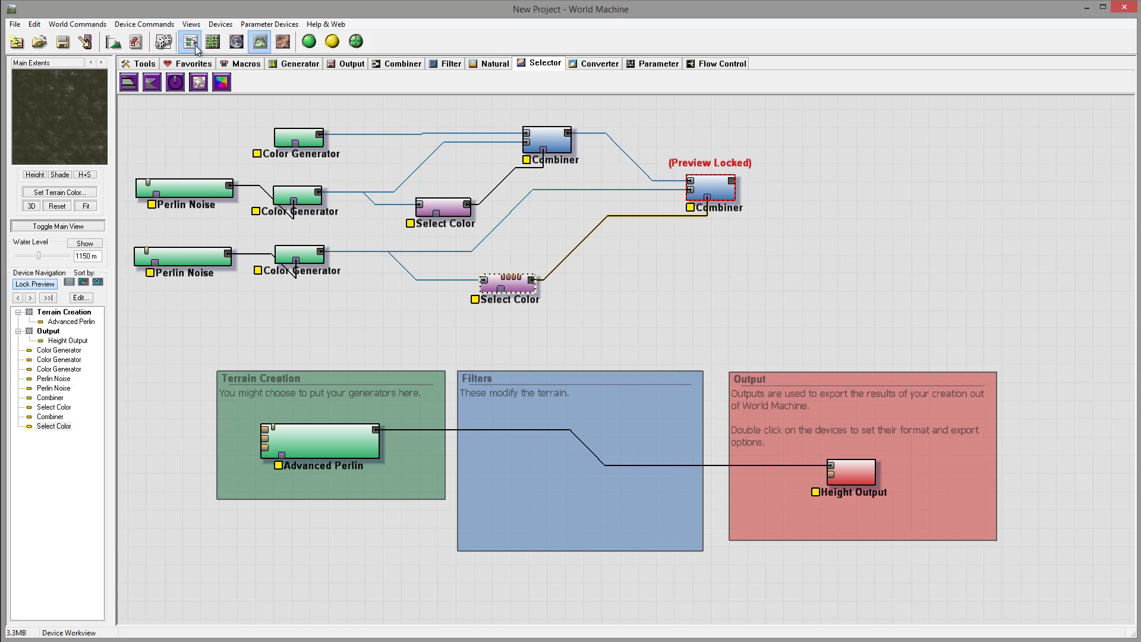
pyautogui.rightClick(716, 189)
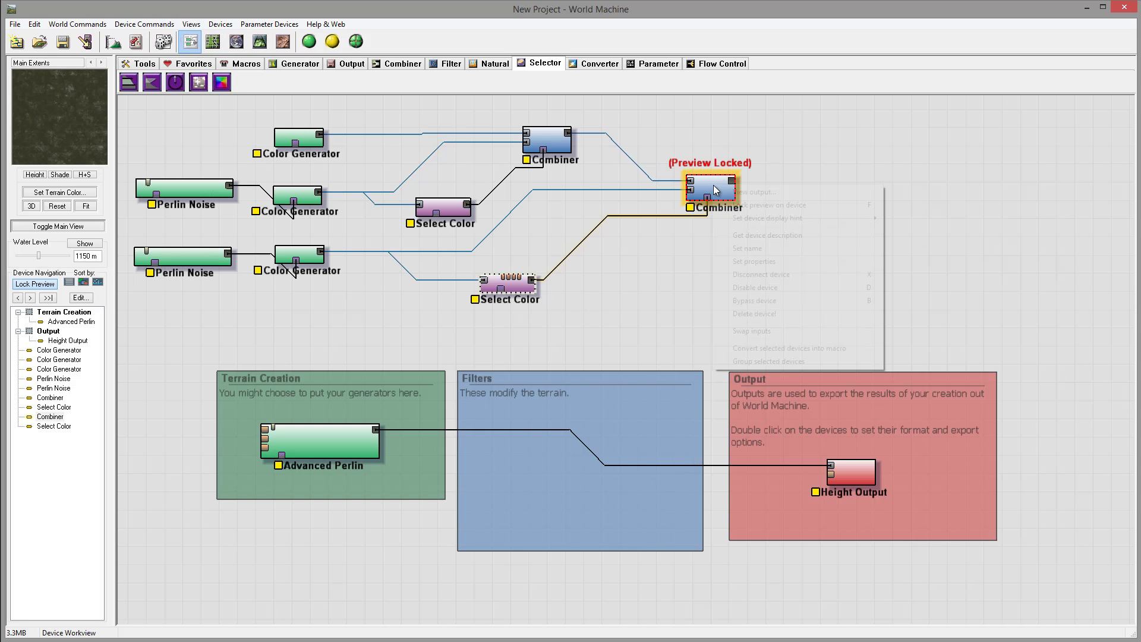
pyautogui.click(767, 205)
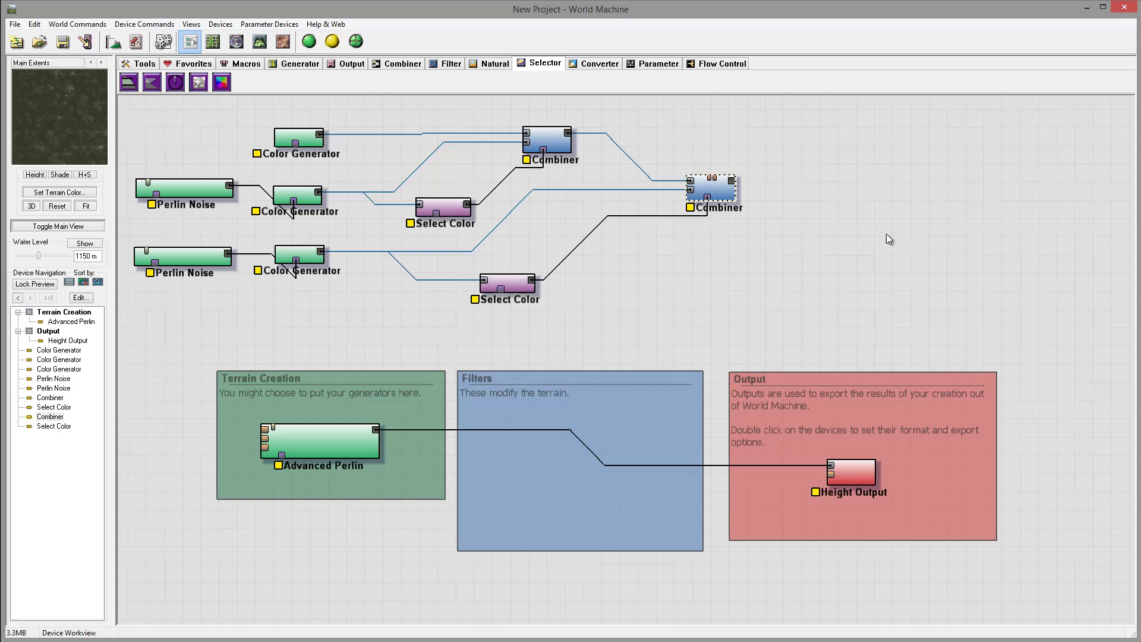
# Step: Add a Bitmap Output fed by the final Combiner, removing the Advanced Perlin alpha link
pyautogui.click(355, 64)
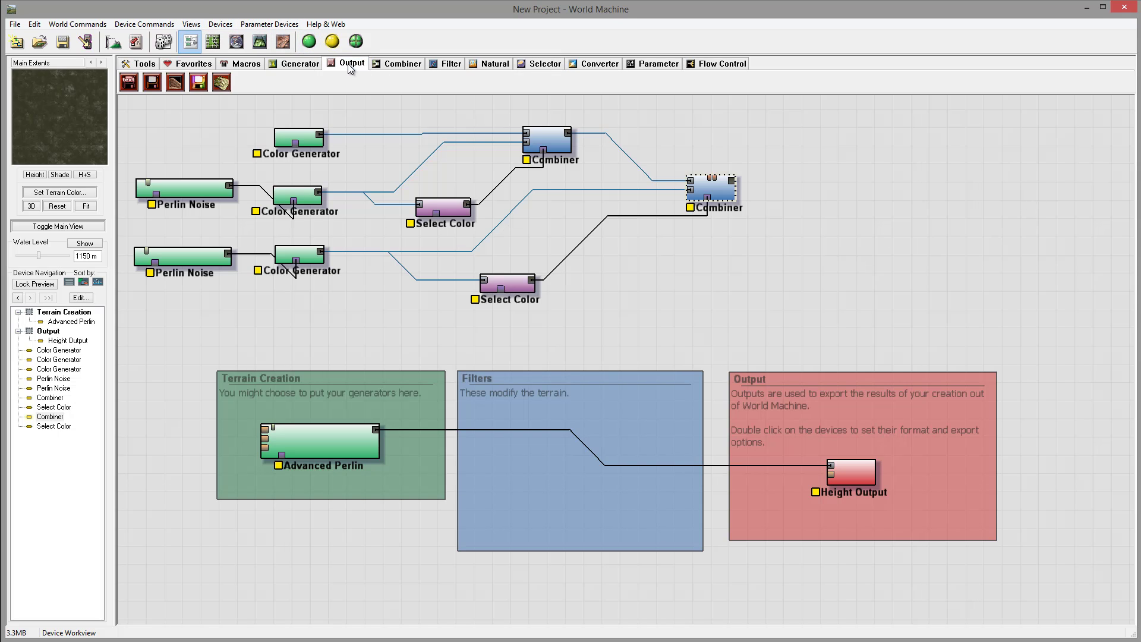
pyautogui.click(198, 83)
pyautogui.click(862, 229)
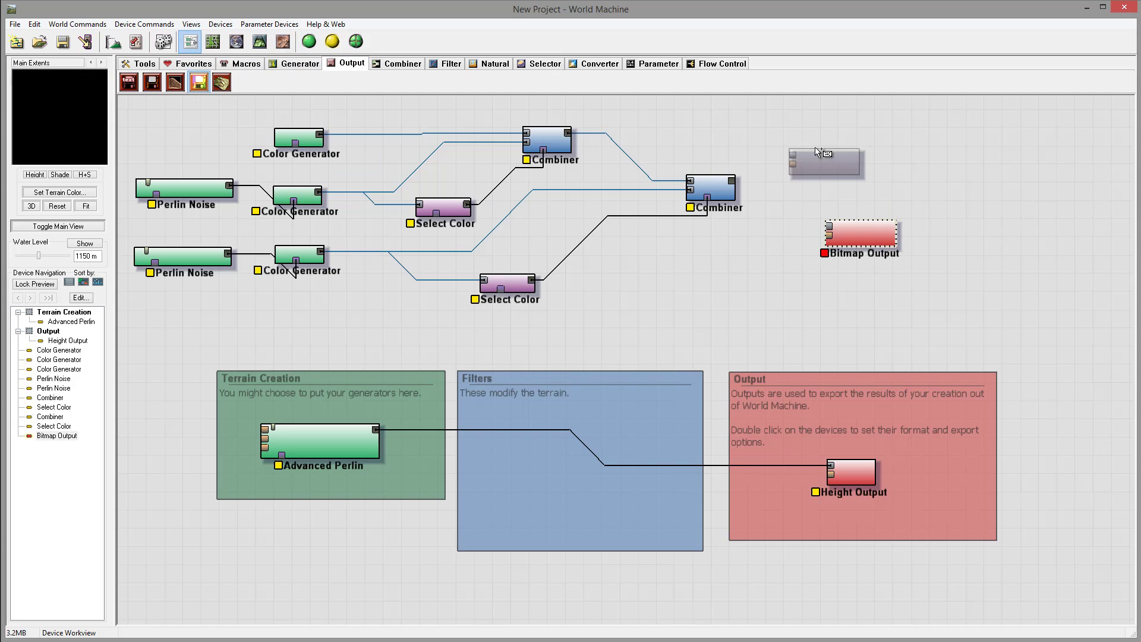
pyautogui.moveTo(732, 180); pyautogui.dragTo(829, 226)
pyautogui.moveTo(376, 430); pyautogui.dragTo(864, 237)
pyautogui.click(864, 236)
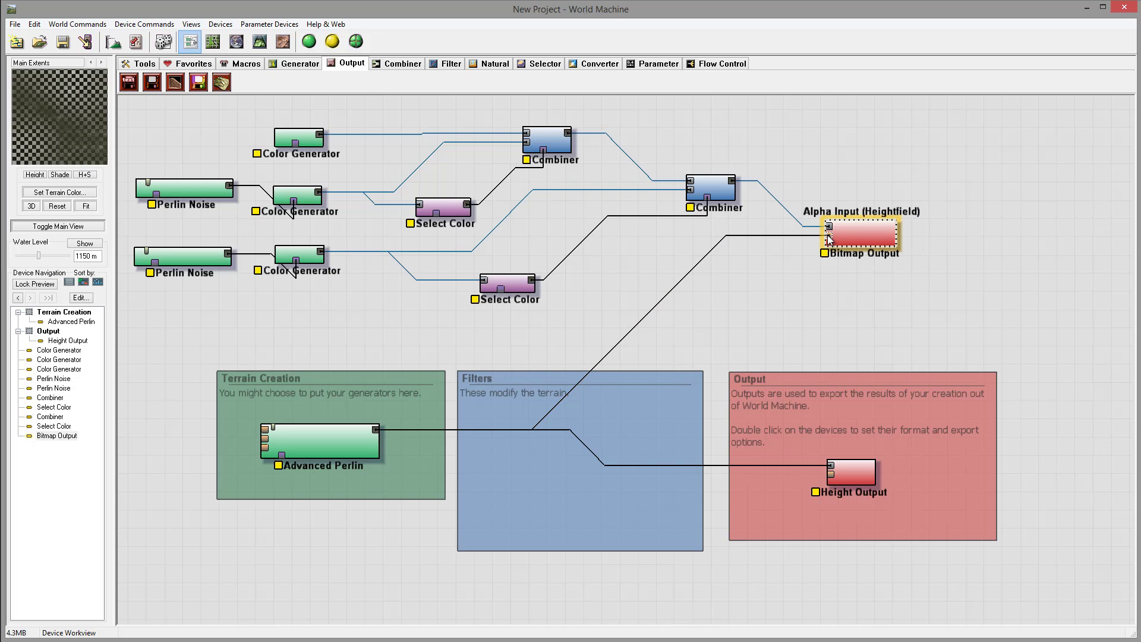
pyautogui.moveTo(831, 236); pyautogui.dragTo(811, 237)
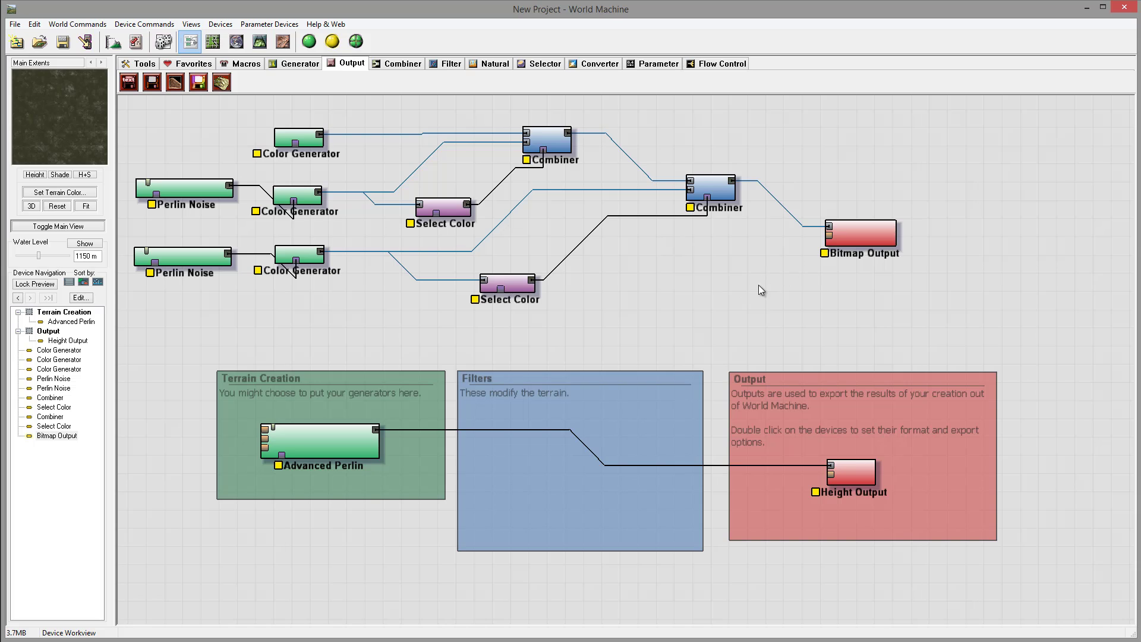